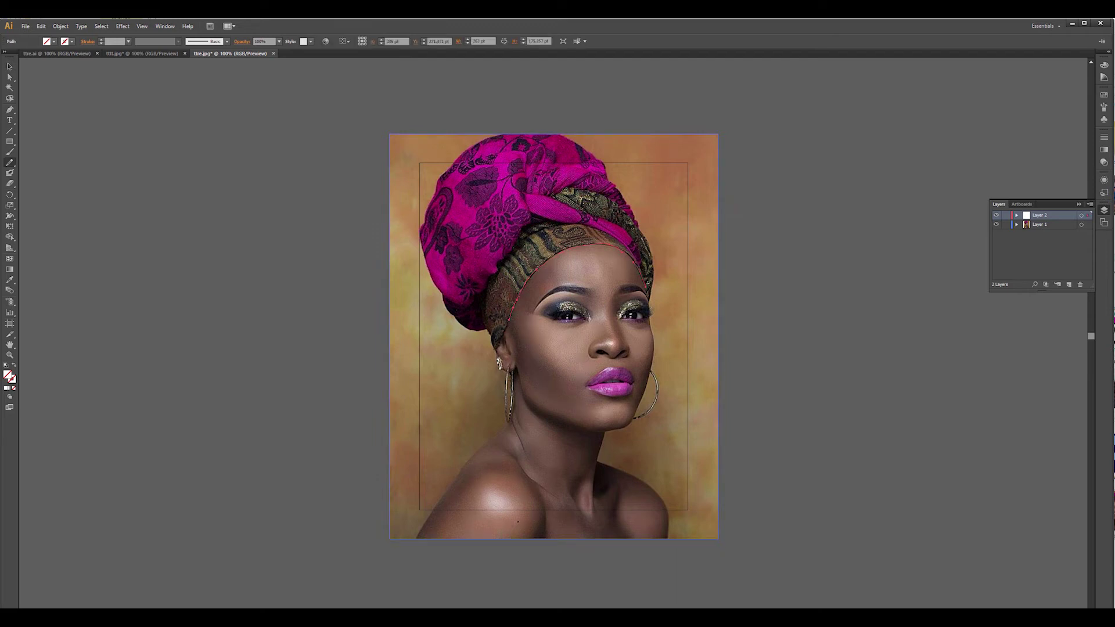
Trace the face's outline around the jaw, chin and ear with the Pencil tool
left_click_drag(653, 341, 651, 368)
mouse_move(509, 353)
left_mouse_down()
mouse_move(498, 349)
mouse_move(501, 370)
mouse_move(533, 408)
mouse_move(606, 430)
left_mouse_up()
key("ctrl+shift+a")
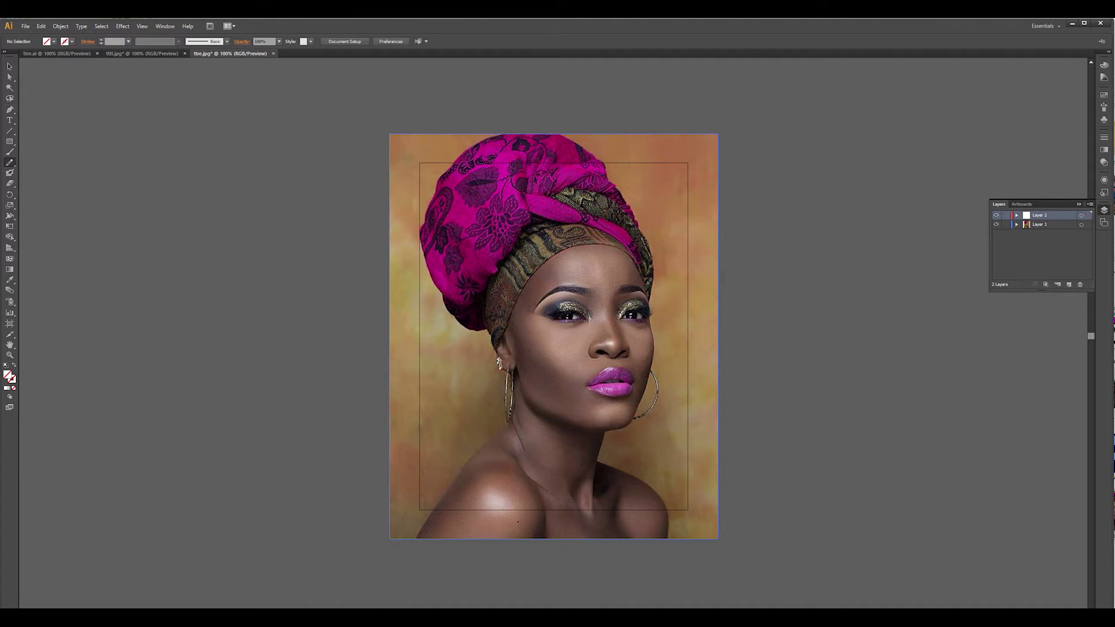
Trace both eyebrows freehand and give them a black fill without stroke
left_click_drag(533, 314, 589, 289)
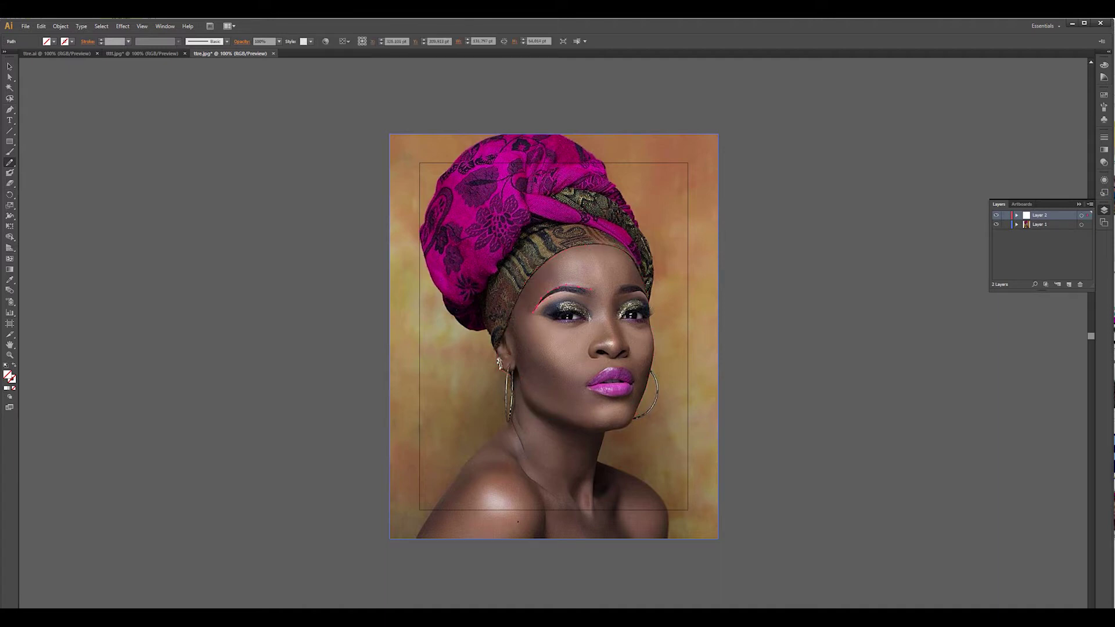
left_click(6, 388)
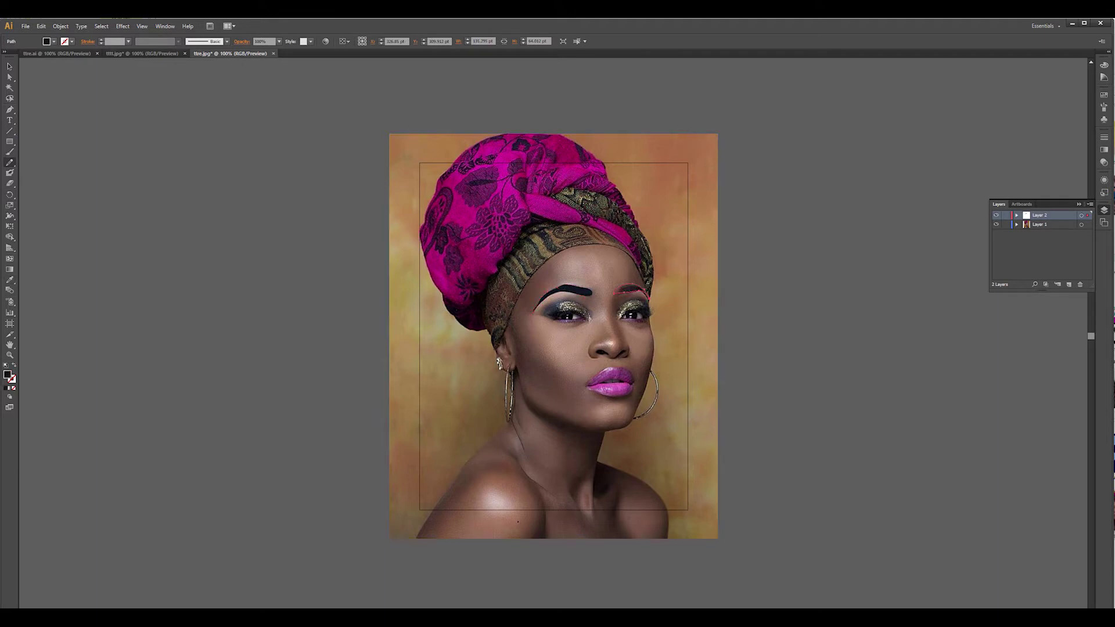
key("v")
key("ctrl+shift+a")
key("n")
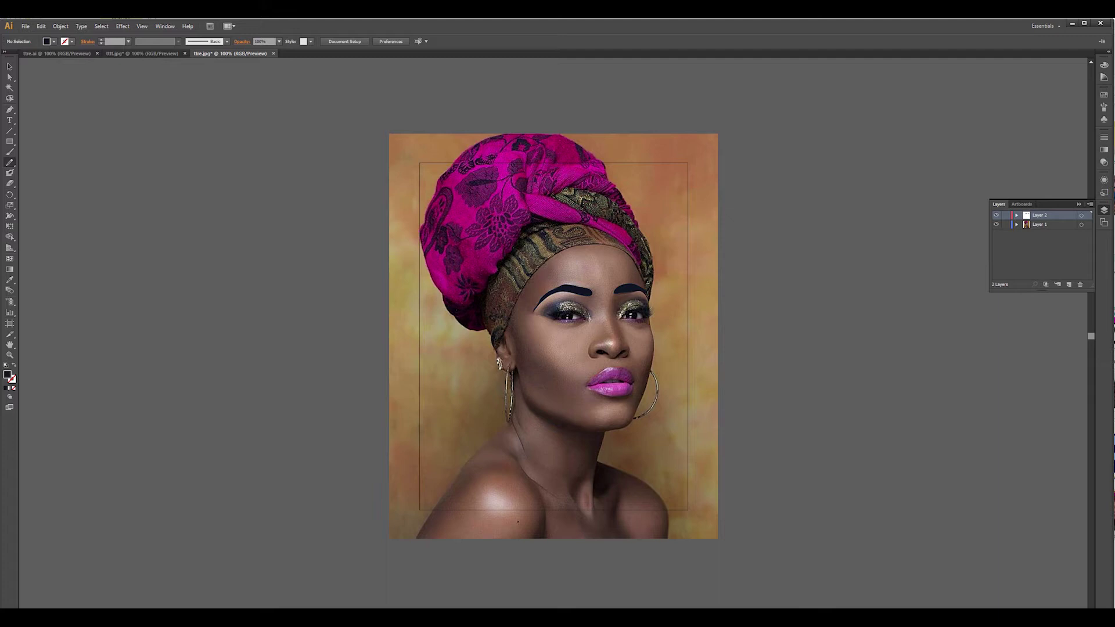
Trace the outline of the eye on the portrait's right side with no fill
key("slash")
left_click_drag(624, 311, 641, 318)
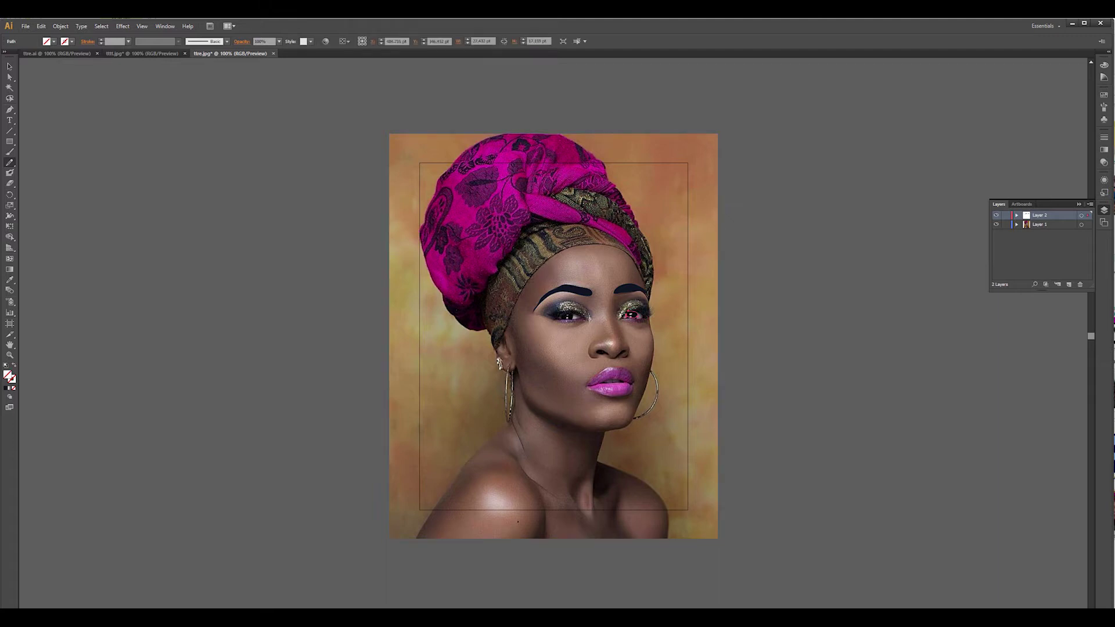
key("ctrl+equal")
key("ctrl+shift+a")
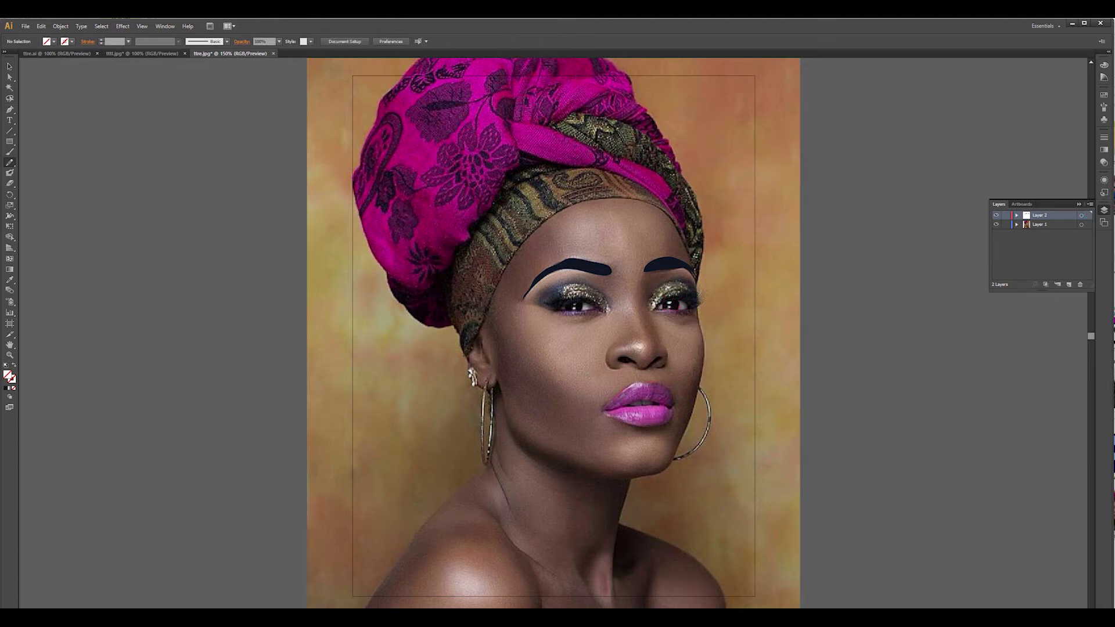
Trace the left eye's outline, plus the iris and pupil highlight details, with no fill
left_click_drag(554, 308, 598, 307)
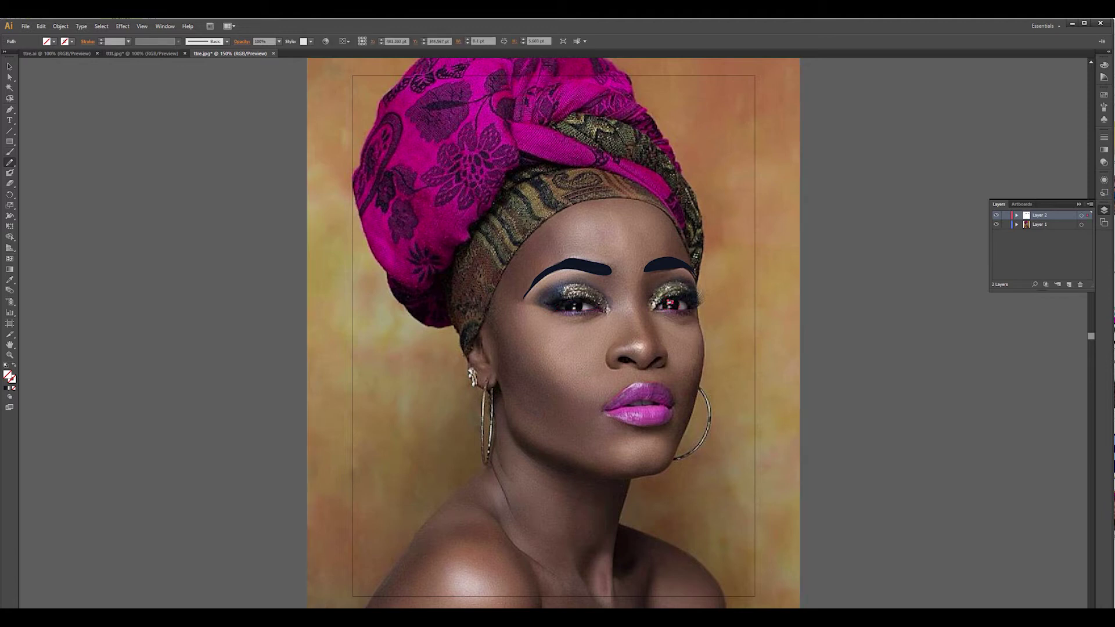
key("ctrl+shift+a")
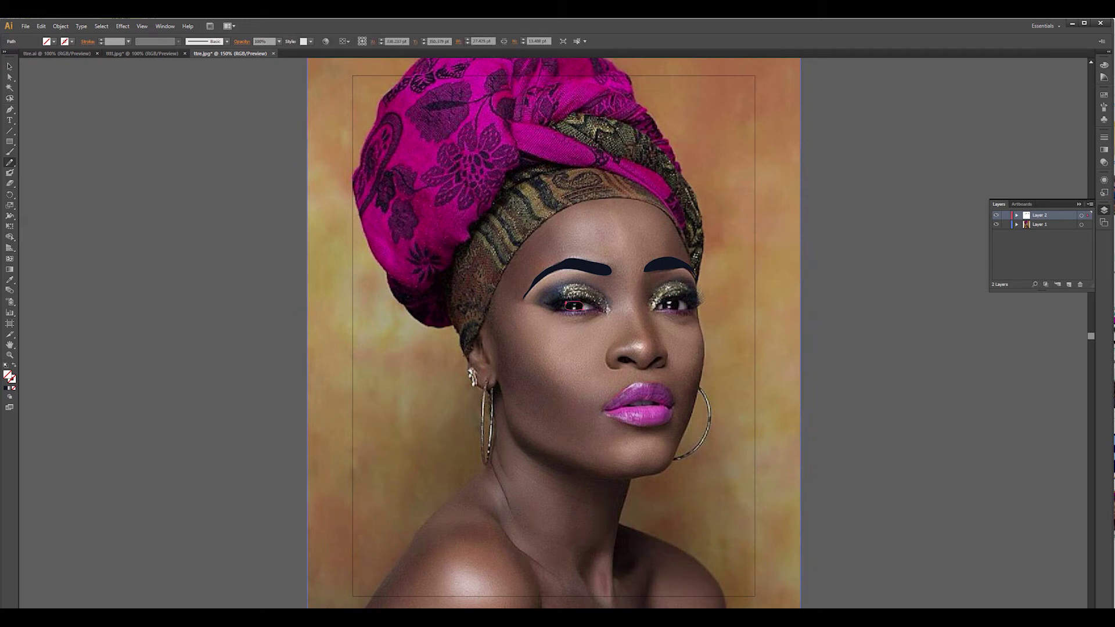
key("v")
left_click(575, 311)
key("n")
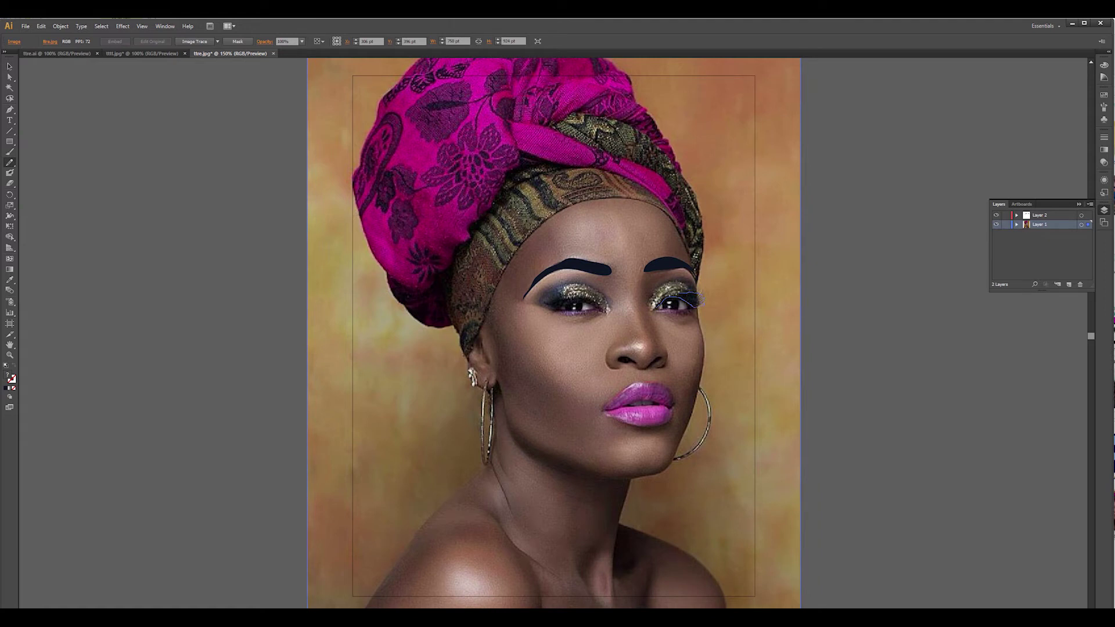
Trace the upper lash line of both eyes and fill the right one with black
left_click_drag(700, 299, 655, 305)
double_click(7, 374)
key("Return")
mouse_move(543, 302)
left_mouse_down()
mouse_move(601, 298)
mouse_move(584, 298)
left_mouse_up()
key("v")
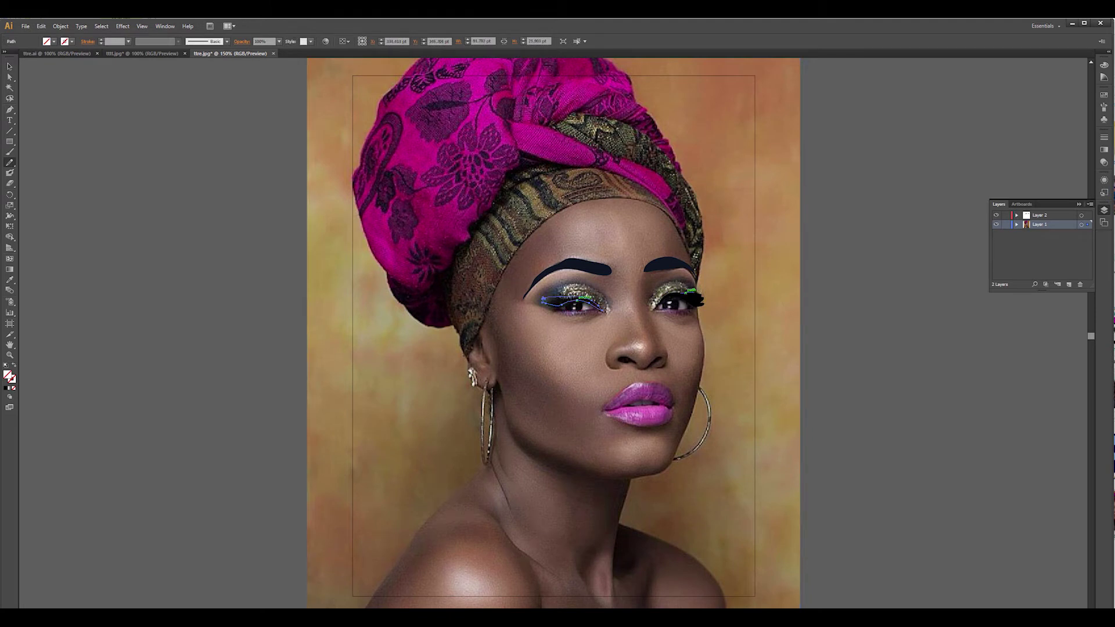
Fill the portrait's right eye outline with white
left_click(675, 302)
double_click(7, 375)
left_click(639, 268)
left_click(846, 271)
left_click(871, 278)
Fill the right eye's iris with black sampled from the lash shape
left_click(670, 304)
key("i")
left_click(697, 299)
key("v")
left_click(684, 303)
Fill the small pupil highlight in the right eye with white
left_click(672, 301)
double_click(9, 269)
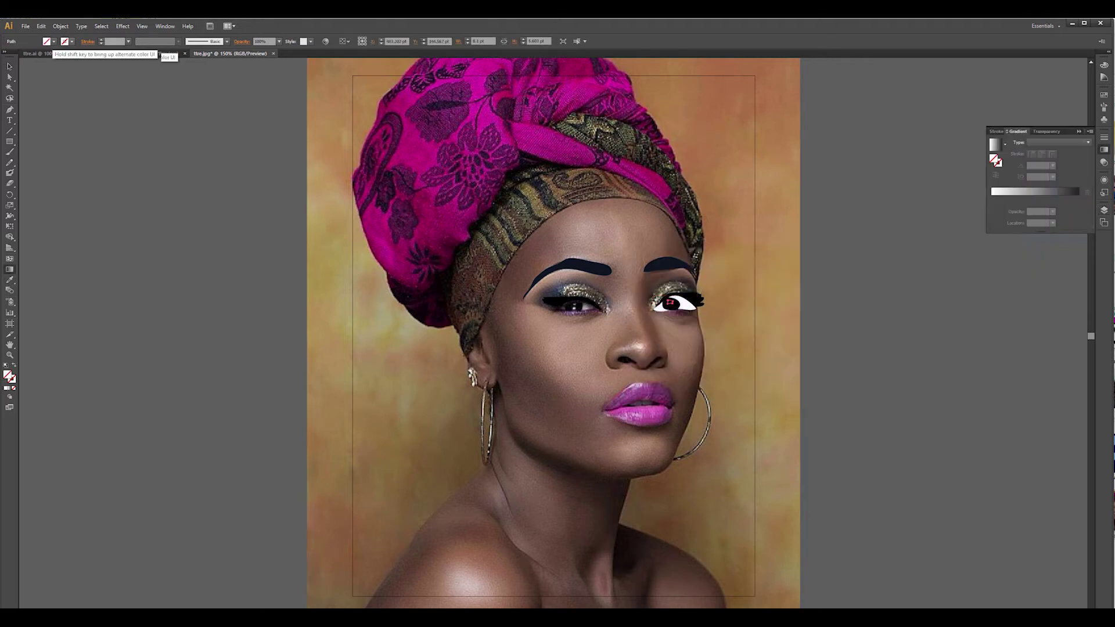
double_click(9, 376)
key("Return")
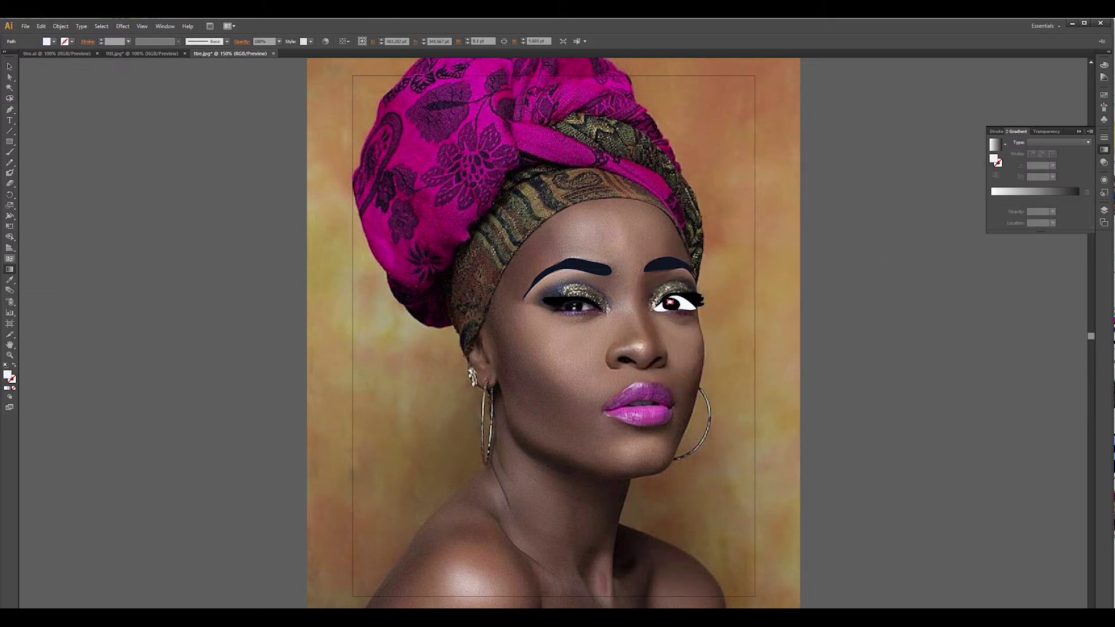
left_click(9, 67)
key("ctrl+shift+a")
left_click(574, 309)
key("i")
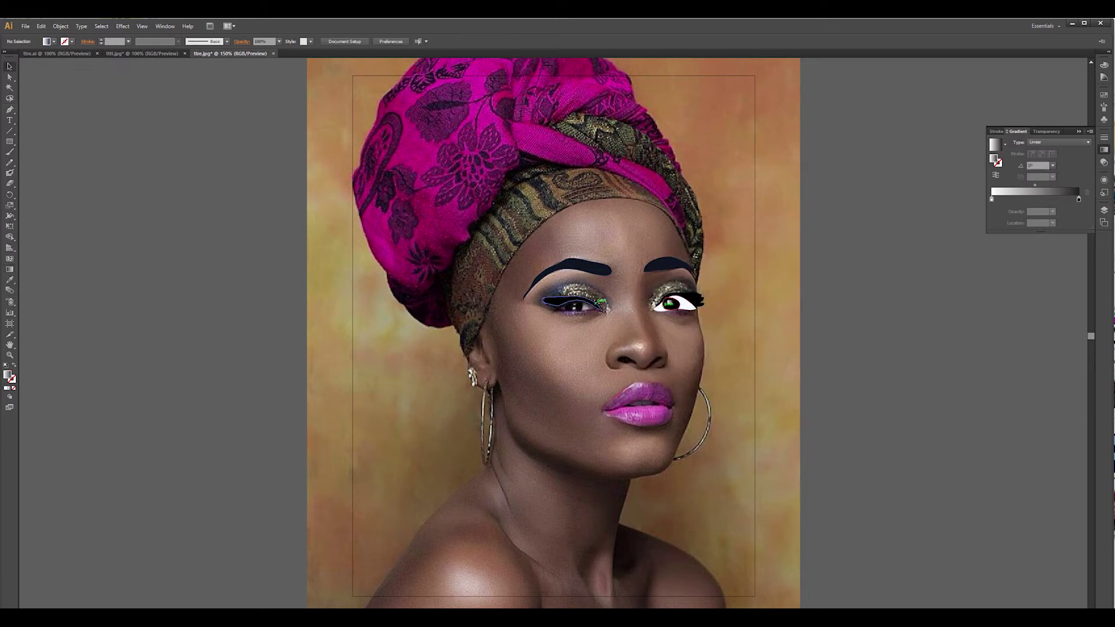
left_click(686, 303)
key("v")
key("ctrl+z")
key("n")
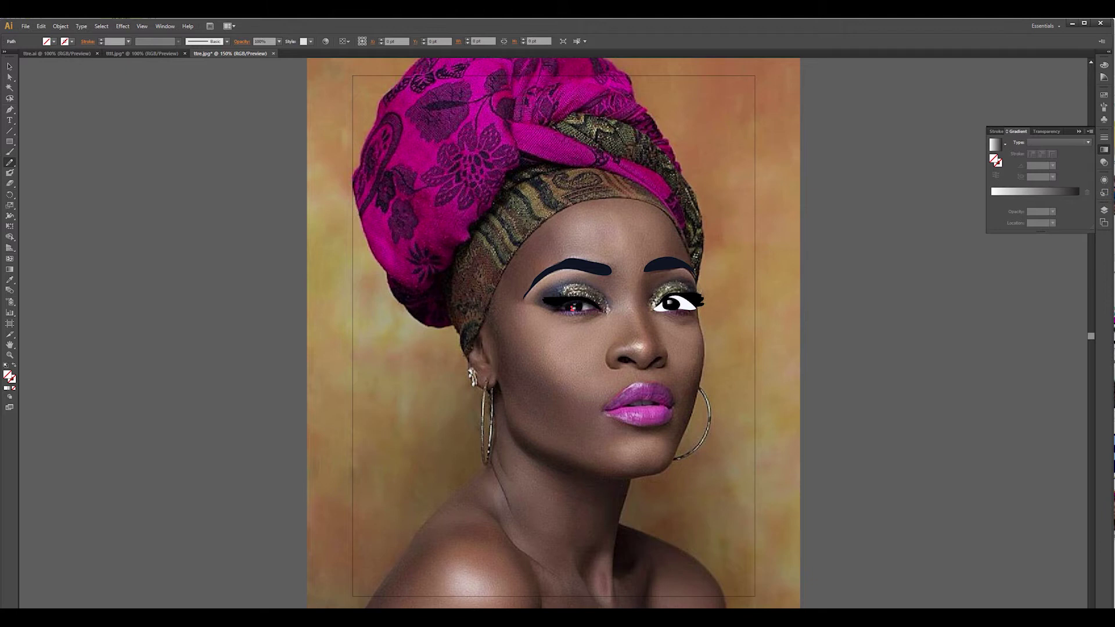
left_click_drag(574, 306, 574, 303)
key("ctrl+z")
key("ctrl+z")
Adjust the stacking order of the left eye's shapes and fill its outline with white sampled from the right eye
key("i")
key("v")
left_click(573, 305)
right_click(586, 297)
left_click(732, 460)
double_click(595, 306)
key("i")
left_click(686, 304)
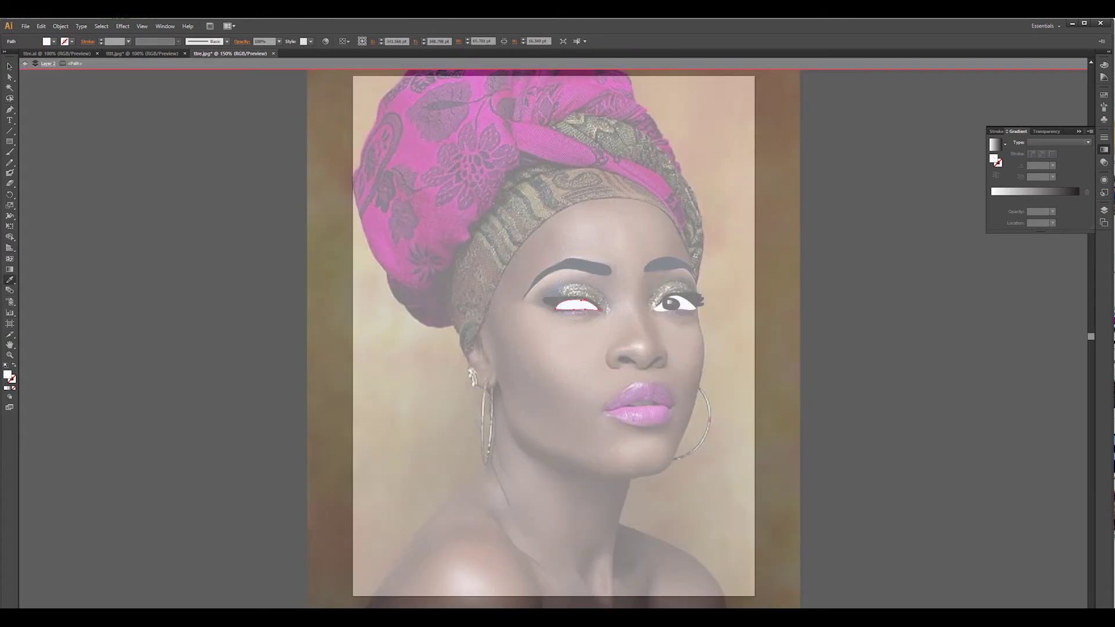
Fill the left eye's iris with black sampled from the right iris
key("Escape")
key("i")
left_click(674, 303)
left_click(574, 309)
key("ctrl+shift+a")
Trace the left nostril's outline with the Pencil tool
left_click(10, 163)
left_click_drag(619, 360, 637, 364)
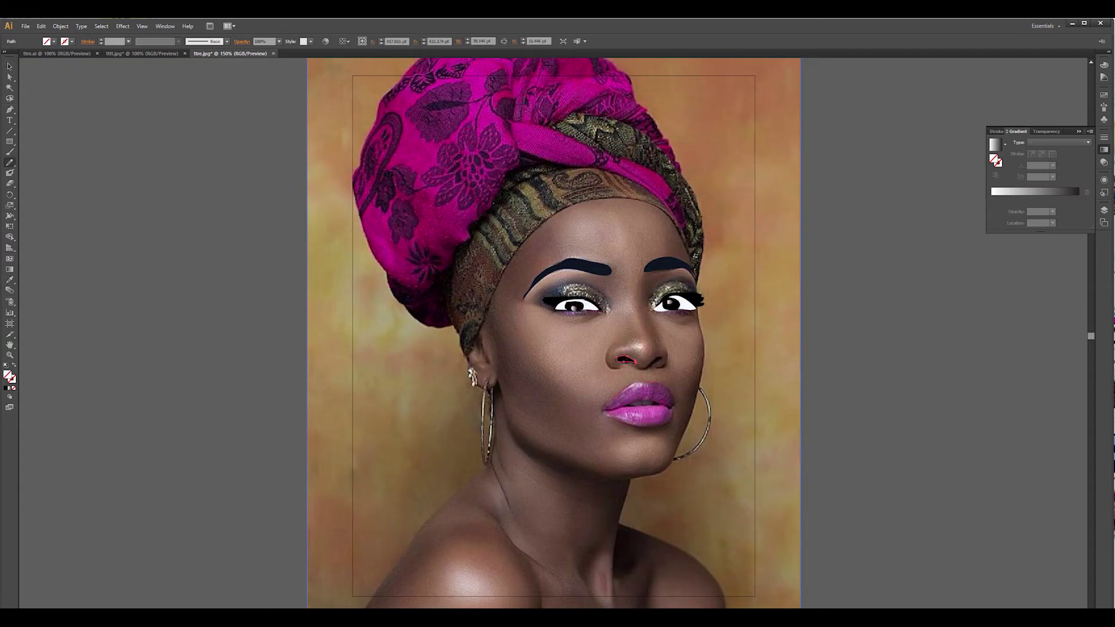
key("ctrl+z")
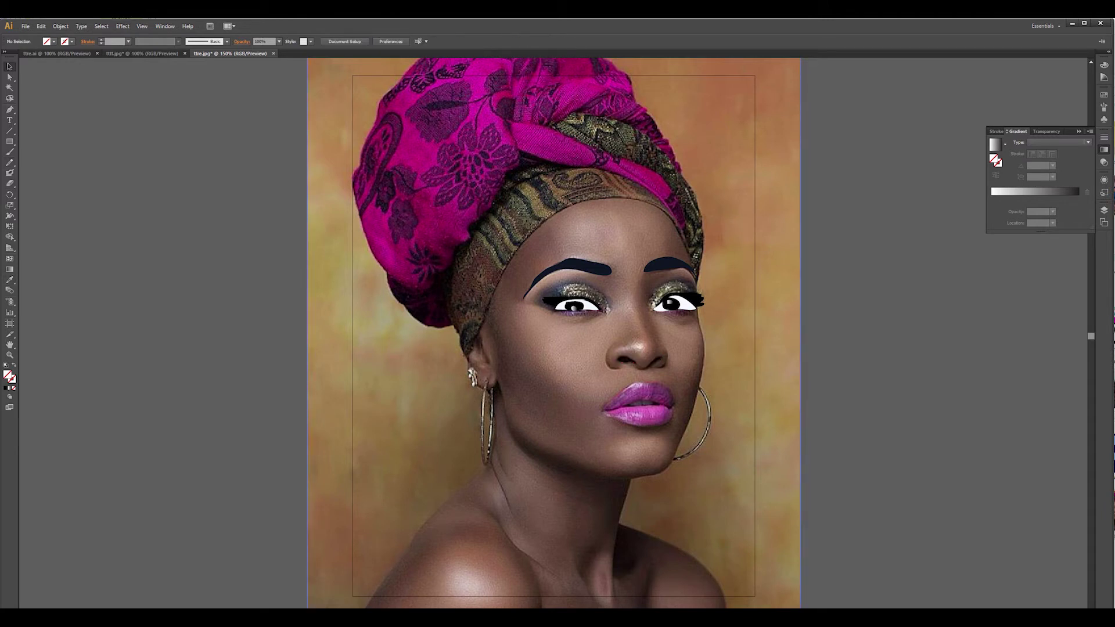
Trace the outlines of the upper and lower lips as separate paths
mouse_move(604, 410)
left_mouse_down()
mouse_move(647, 383)
mouse_move(674, 401)
left_mouse_up()
key("ctrl+z")
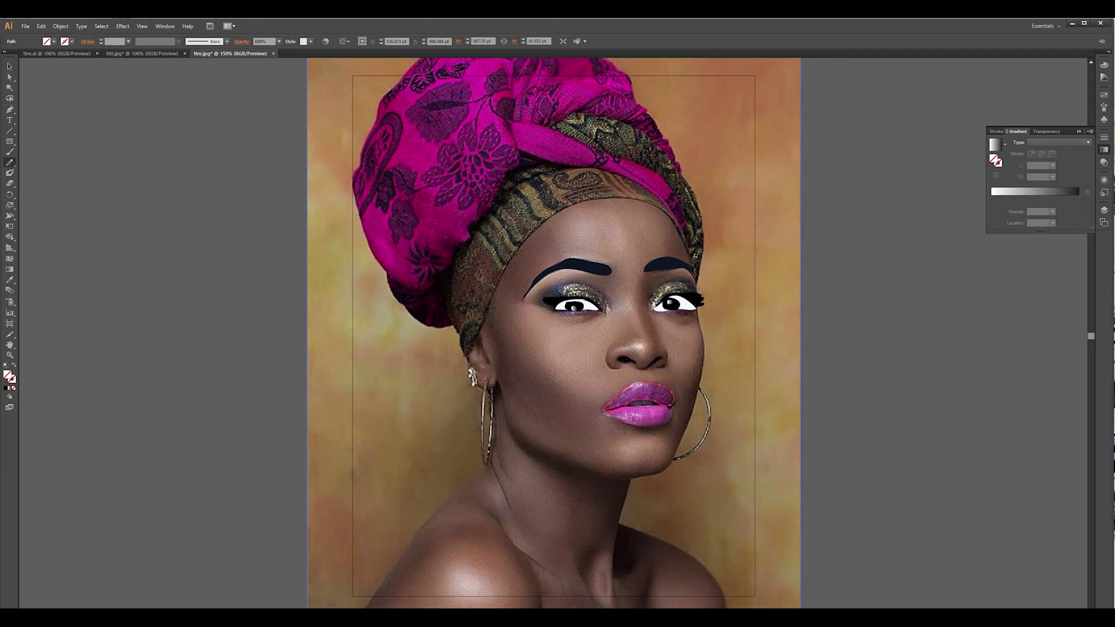
key("ctrl+z")
key("ctrl+z")
key("ctrl+z")
key("i")
left_click(648, 427)
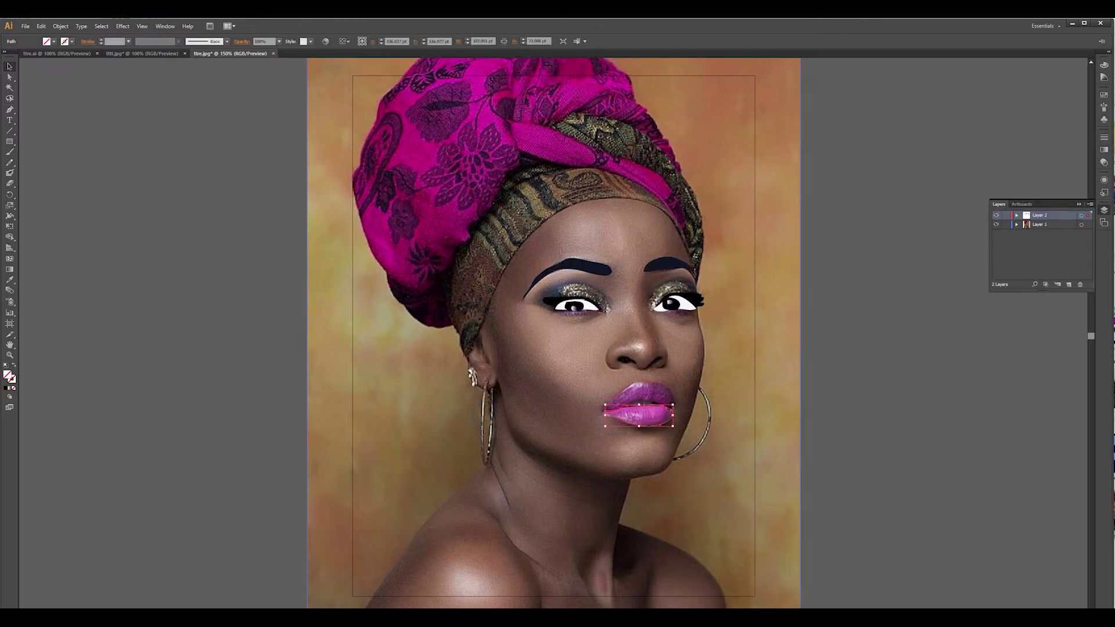
Trace the patterned headband across the forehead, fill it with olive sampled from the photo and reduce its opacity
mouse_move(503, 272)
left_mouse_down()
mouse_move(555, 205)
mouse_move(607, 197)
mouse_move(692, 256)
left_mouse_up()
mouse_move(627, 171)
left_mouse_down()
mouse_move(493, 186)
mouse_move(453, 261)
mouse_move(445, 325)
left_mouse_up()
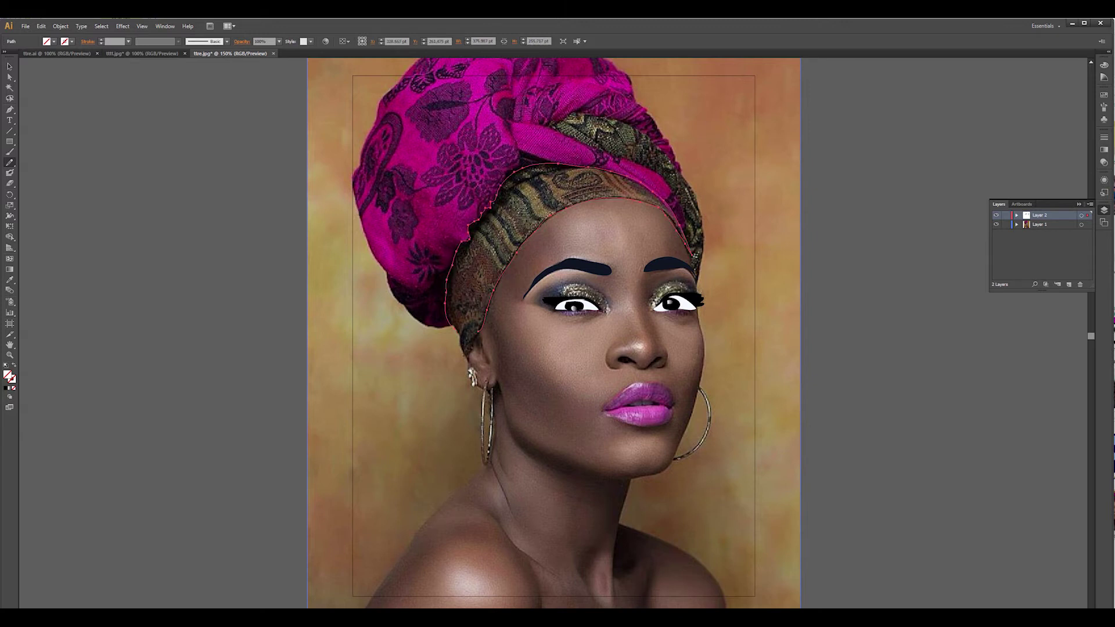
left_click(10, 280)
left_click(522, 215)
left_click(523, 215)
left_click(10, 66)
left_click(279, 41)
left_click(289, 118)
left_click(704, 348)
Fill the face outline with a brown skin tone sampled from the photo and set its opacity to 0%
left_click(10, 280)
left_click(557, 372)
left_click(558, 522)
left_click(627, 543)
left_click(557, 511)
left_click(10, 67)
left_click(279, 41)
left_click(289, 128)
left_click(859, 348)
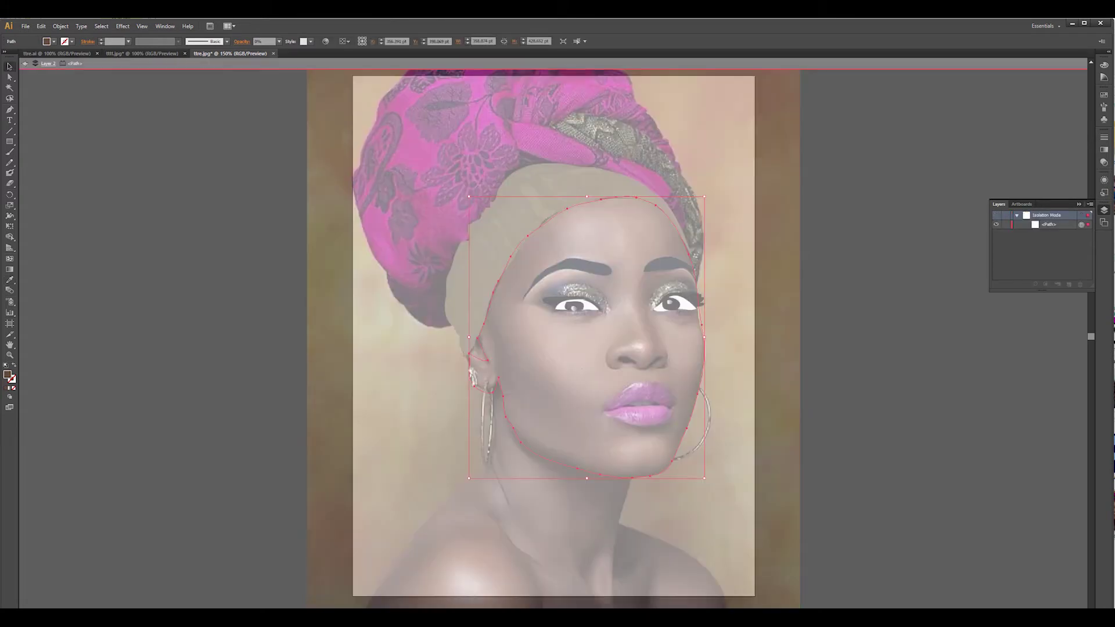
left_click(587, 348)
left_click(279, 41)
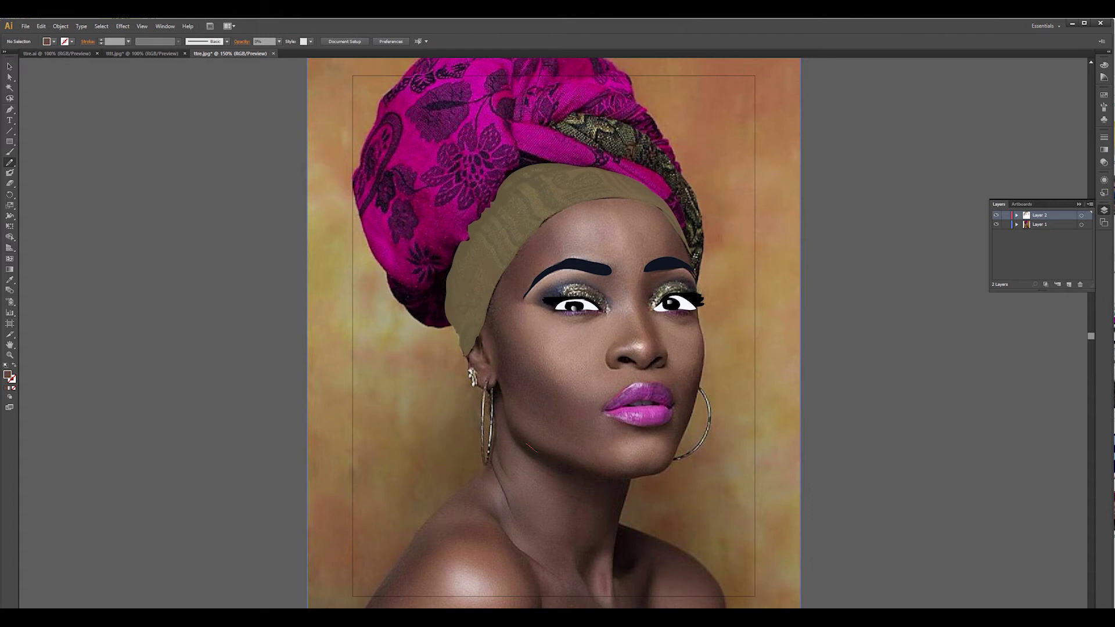
Trace the shadow along the underside of the jaw and give it a black fill
left_click(605, 478)
left_click(581, 476)
left_click(549, 463)
left_click(521, 445)
left_click(511, 428)
left_click(556, 462)
left_click(605, 478)
left_click(9, 280)
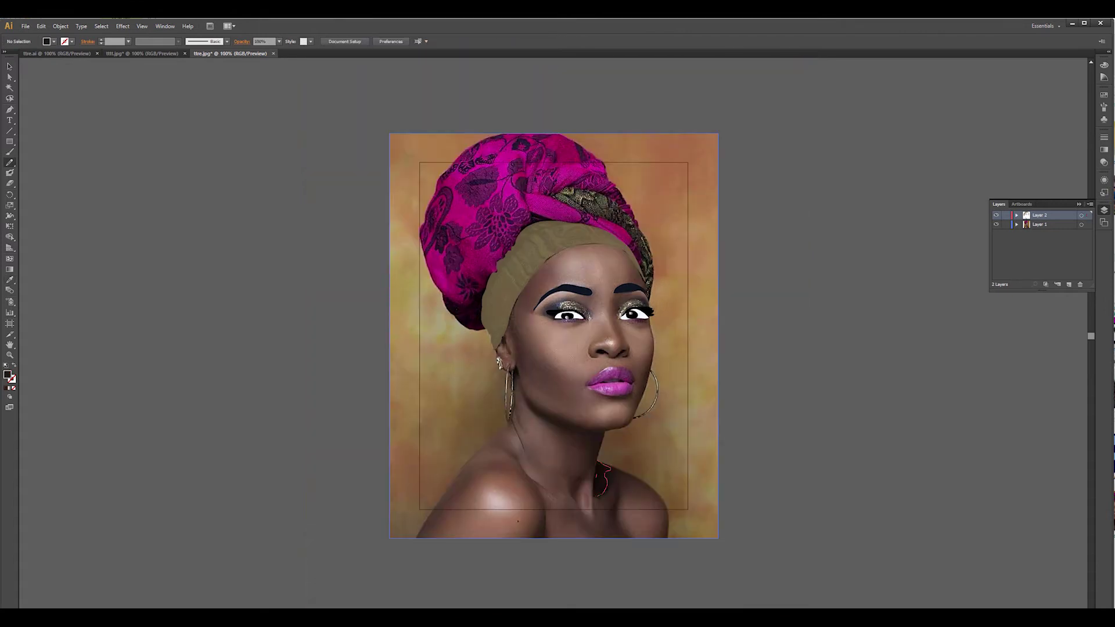
key("ctrl+z")
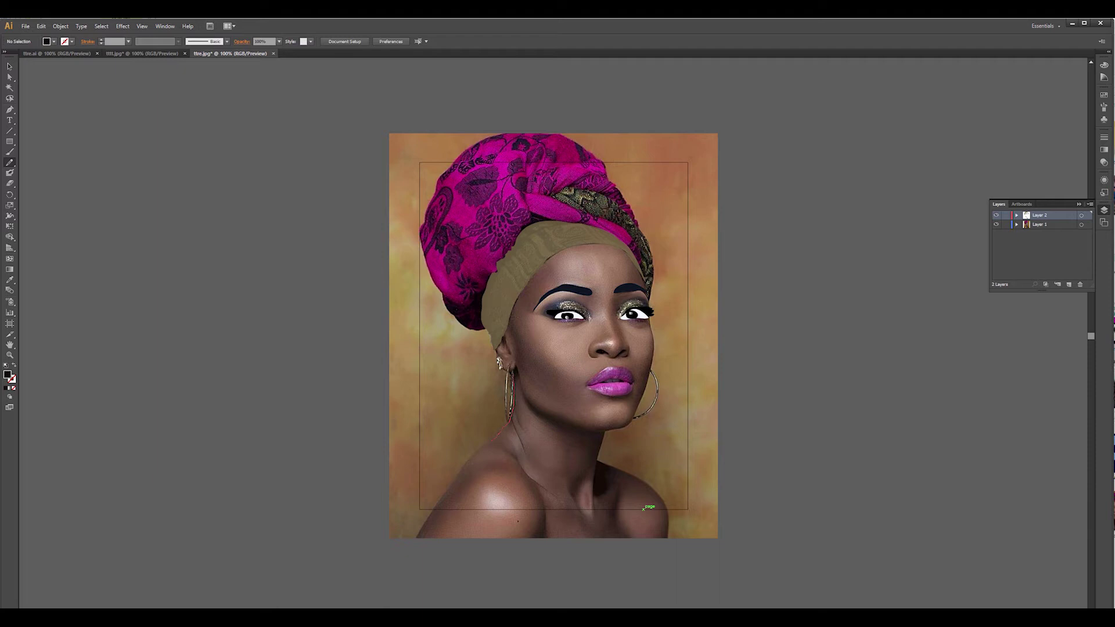
Trace the neck and shoulders down to the photo's lower edge and fill the shape with a sampled brown skin tone
left_click_drag(511, 418, 409, 533)
left_click_drag(513, 368, 520, 383)
mouse_move(598, 434)
left_mouse_down()
mouse_move(655, 494)
mouse_move(669, 536)
left_mouse_up()
left_click_drag(529, 545, 669, 537)
key("i")
left_click(504, 491)
key("v")
key("ctrl+z")
Set the face shape's opacity to 80%
left_click(581, 371)
left_click(279, 42)
left_click(290, 128)
double_click(554, 470)
key("Escape")
left_click(581, 372)
left_click(278, 41)
left_click(289, 51)
left_click(289, 127)
left_click(325, 232)
Set the opacity of the neck and shoulders shape to 80%
left_click(554, 476)
left_click(279, 42)
left_click(289, 128)
left_click(325, 232)
Trace the right nostril and fill both nostrils with a sampled dark tone
key("n")
mouse_move(609, 354)
left_mouse_down()
mouse_move(598, 352)
mouse_move(628, 349)
left_mouse_up()
key("i")
left_click(619, 354)
key("v")
double_click(621, 352)
key("Escape")
left_click(603, 352)
double_click(604, 352)
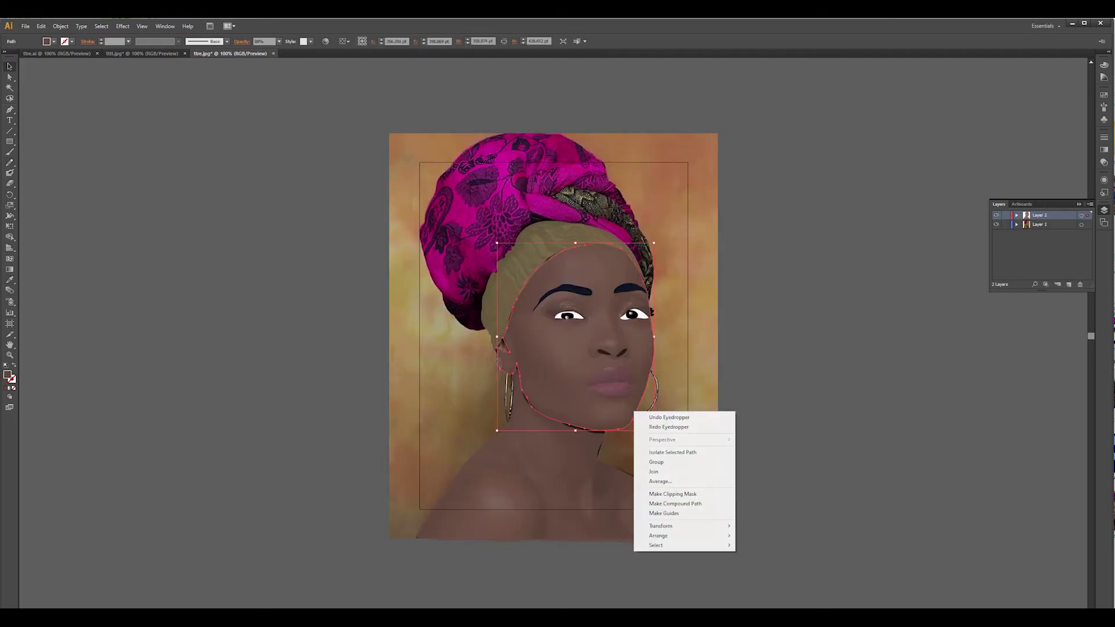
Set the face shape's opacity to 0% so the photo shows through for tracing
right_click(651, 312)
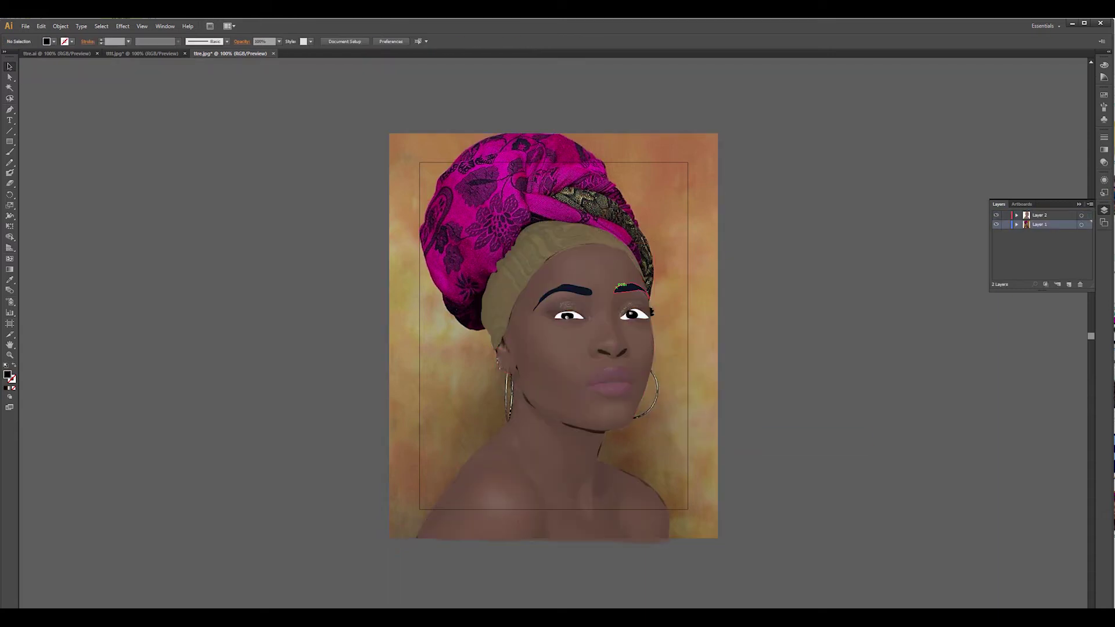
left_click(279, 41)
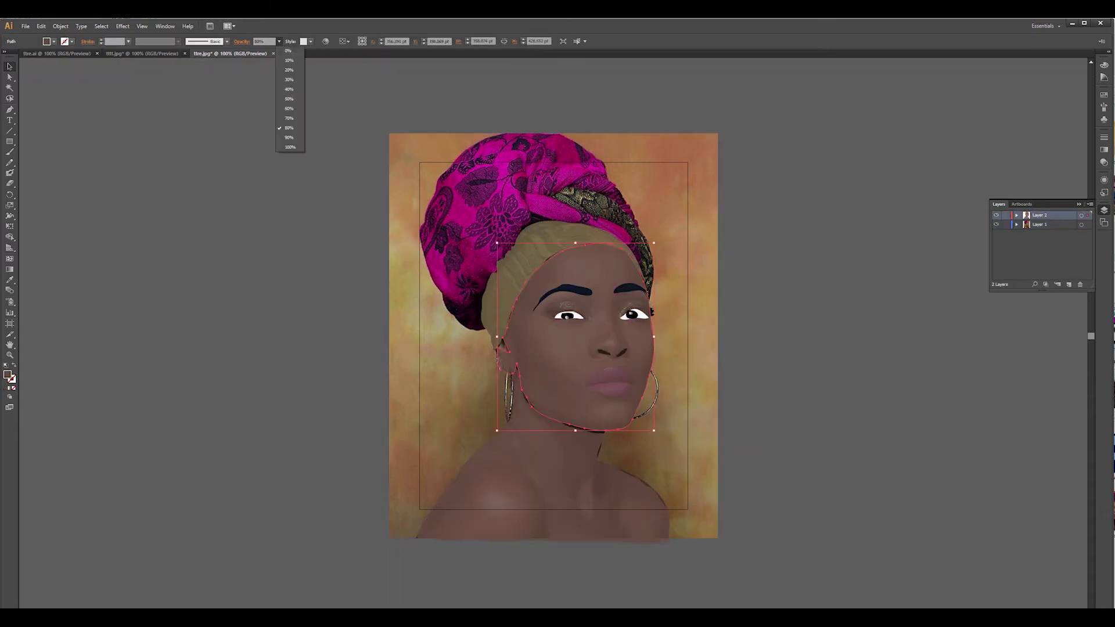
left_click(290, 55)
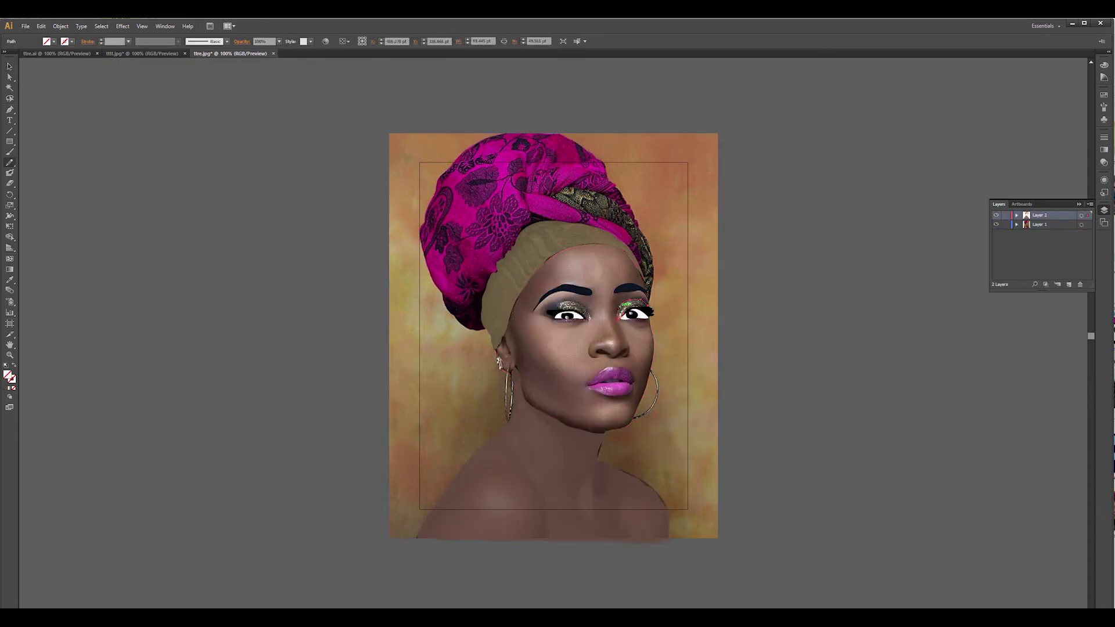
Fill the traced eyelids with the headband's olive and give the left eye's eyeshadow path the brown 664c42
key("i")
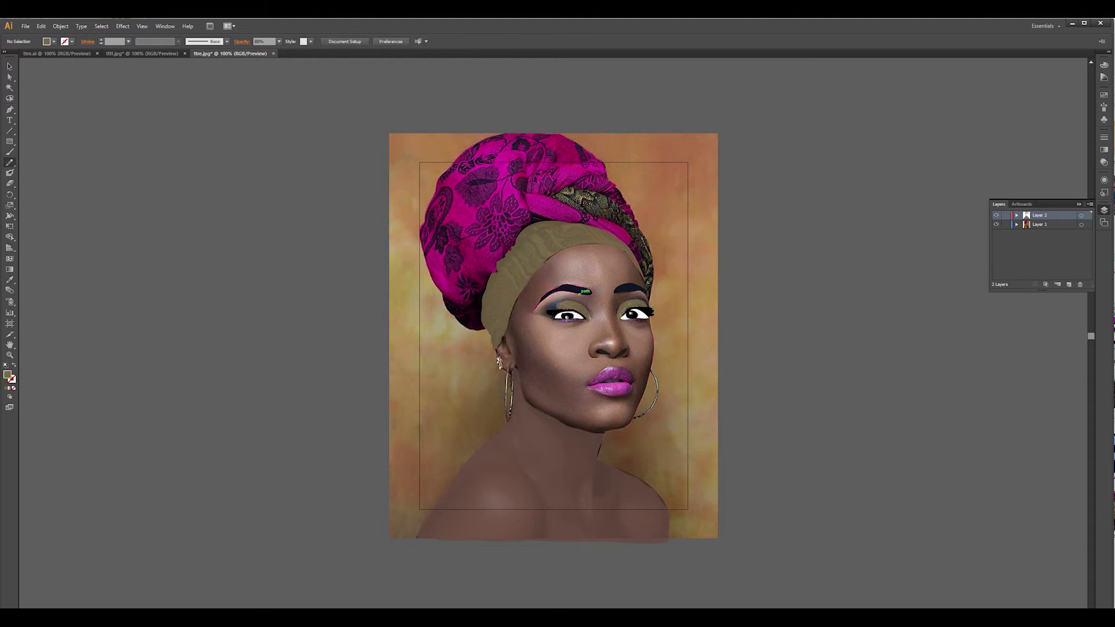
key("i")
double_click(8, 375)
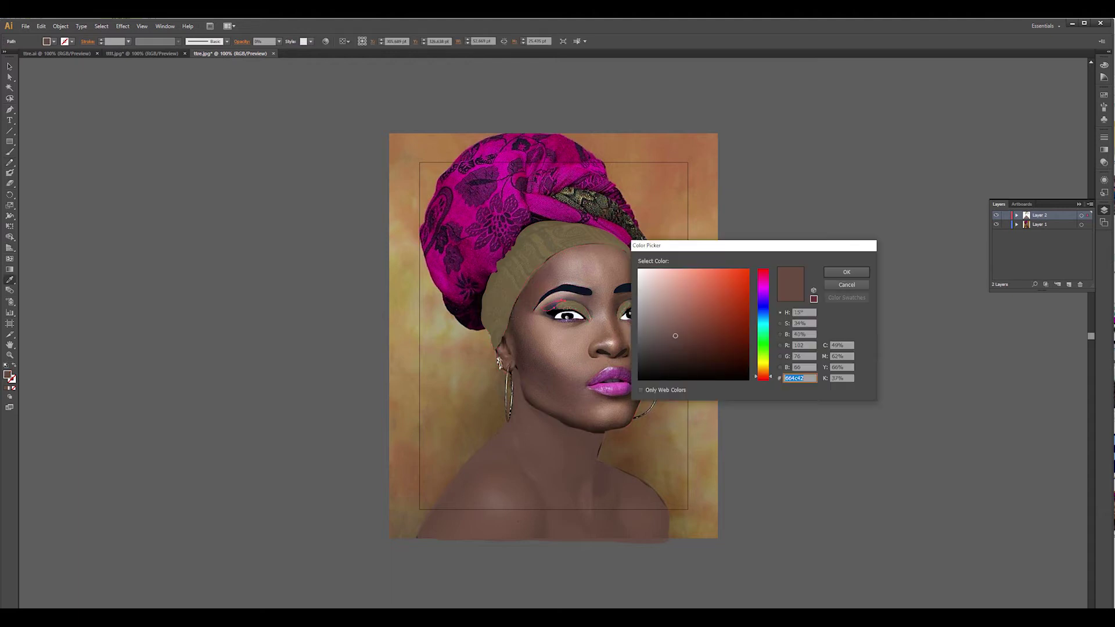
left_click(846, 272)
Try to set the face shape's opacity to 80% again
key("v")
left_click(565, 372)
left_click(279, 42)
left_click(289, 128)
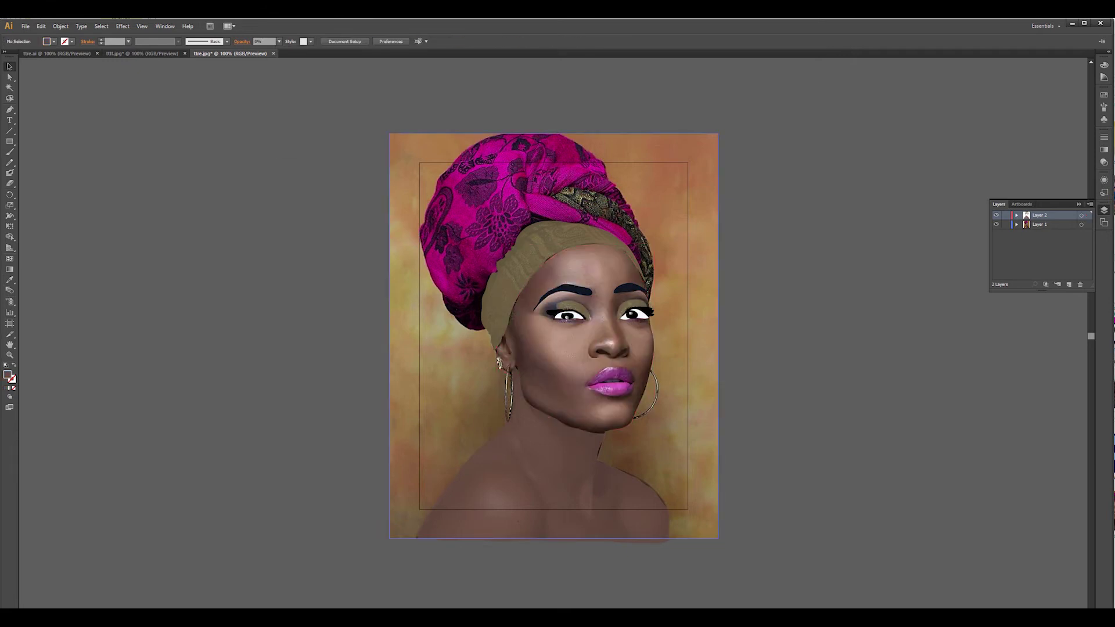
Fill both lip shapes with magenta and reduce their opacity slightly
key("i")
left_click(616, 383)
key("v")
double_click(560, 290)
key("Escape")
key("i")
left_click(279, 42)
left_click(289, 138)
Trace the small area between the headband and the left ear
key("n")
left_click(643, 264, "ctrl")
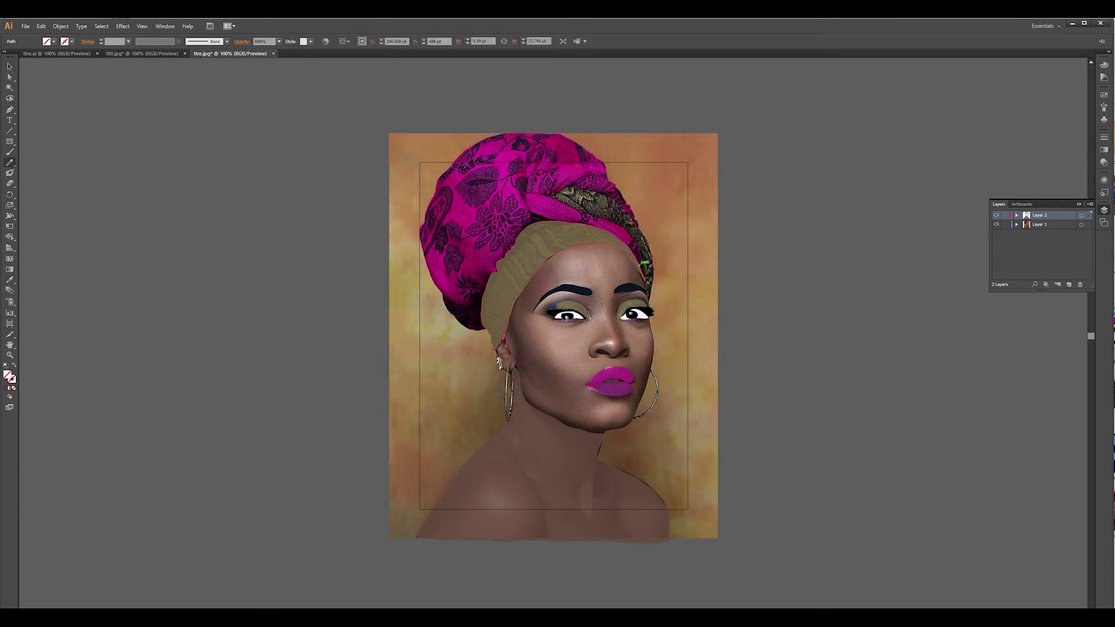
key("ctrl+shift+a")
Trace the left hoop earring's outline on the photo's layer with the Pencil tool
key("v")
left_click(453, 401)
key("n")
left_click_drag(508, 367, 509, 422)
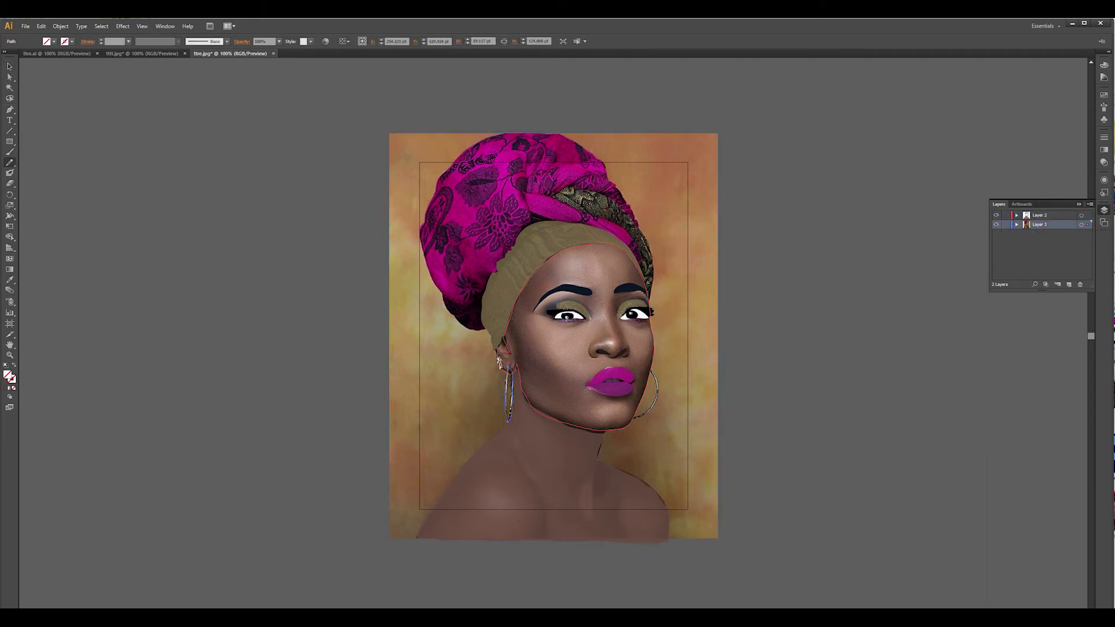
left_click(464, 401, "ctrl")
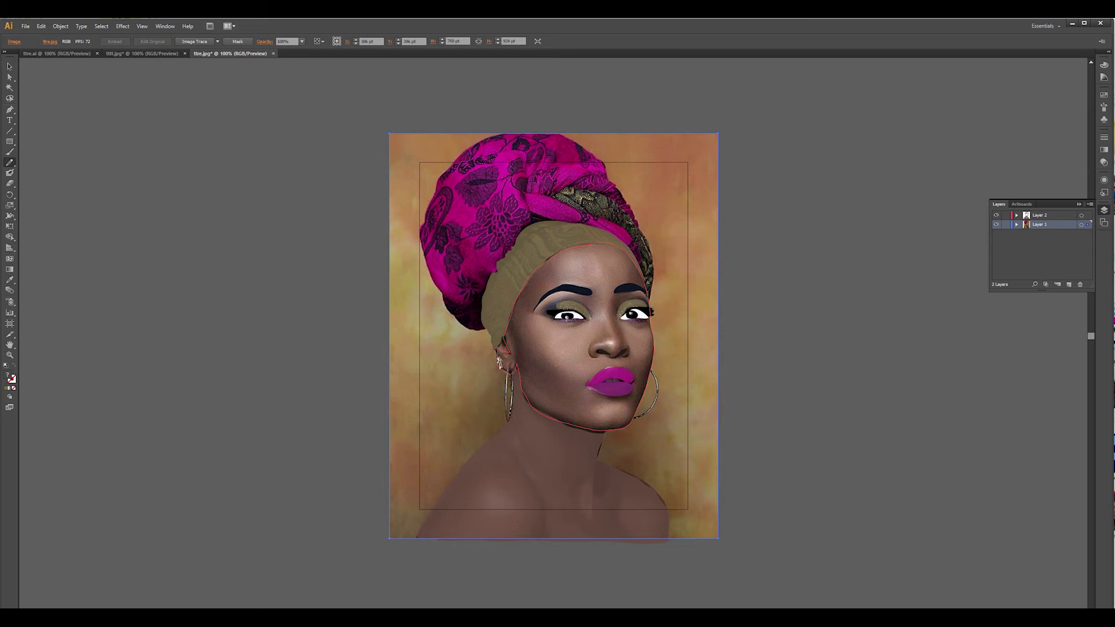
Finish tracing the left hoop earring and fill it with the olive colour sampled from the headband
mouse_move(512, 378)
left_mouse_down()
mouse_move(510, 415)
mouse_move(508, 366)
left_mouse_up()
key("i")
left_click(642, 315)
left_click(645, 297)
left_click(504, 302)
key("v")
left_click(349, 371)
key("n")
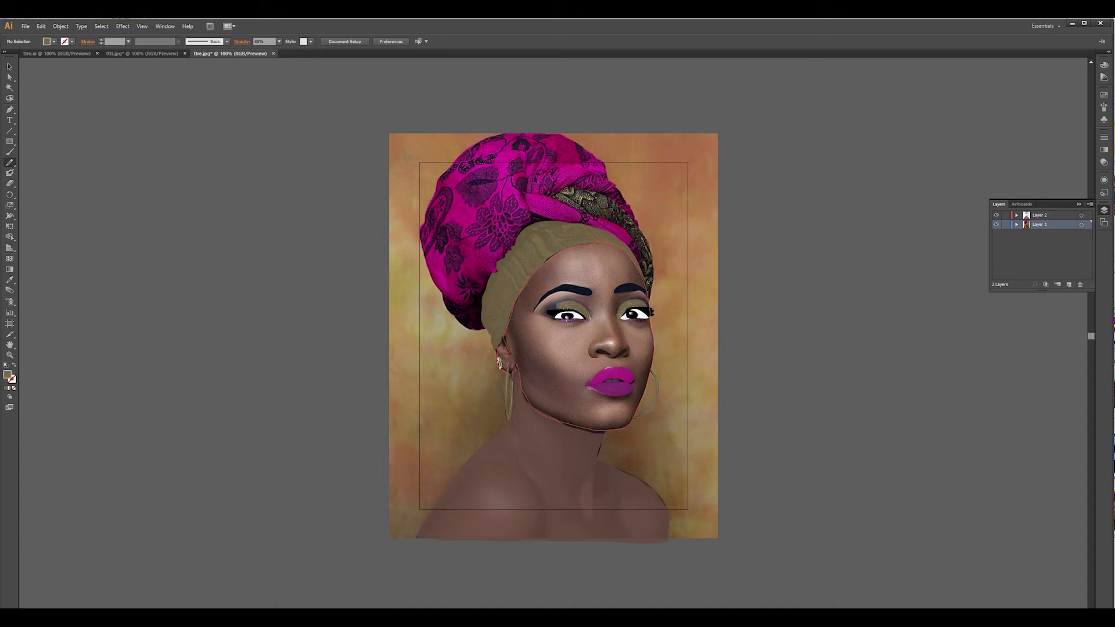
Trace the large headwrap with the Pencil tool, fill it with magenta and reduce its opacity slightly
mouse_move(446, 308)
left_mouse_down()
mouse_move(434, 278)
mouse_move(546, 135)
mouse_move(604, 169)
mouse_move(603, 193)
mouse_move(555, 200)
mouse_move(621, 230)
mouse_move(639, 257)
left_mouse_up()
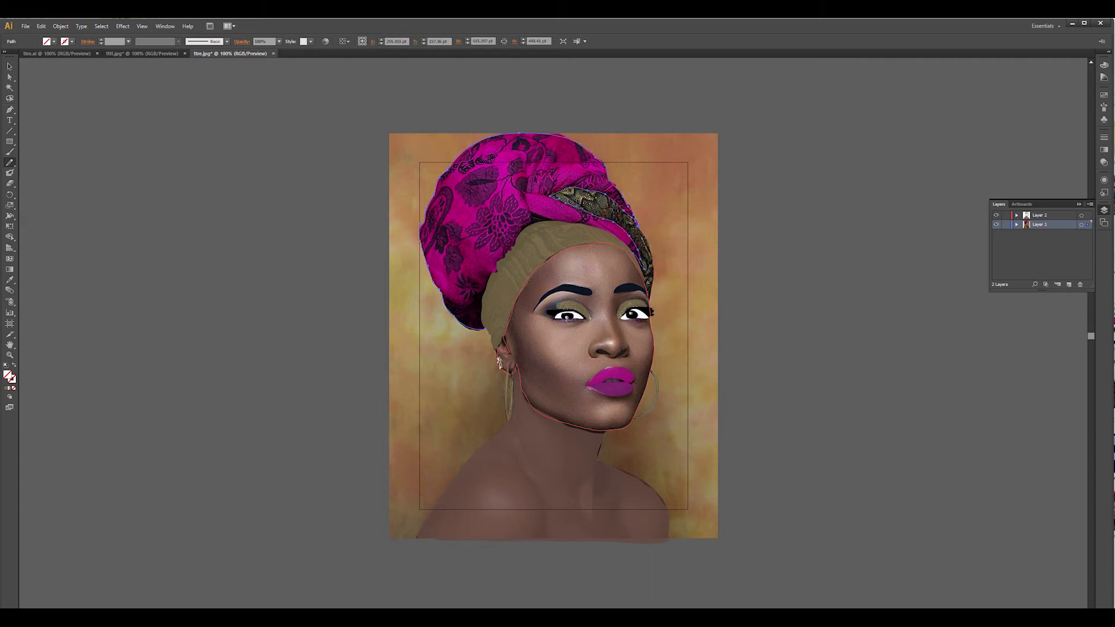
left_click_drag(545, 219, 518, 235)
left_click(53, 41)
left_click(279, 41)
key("ctrl+shift+a")
key("n")
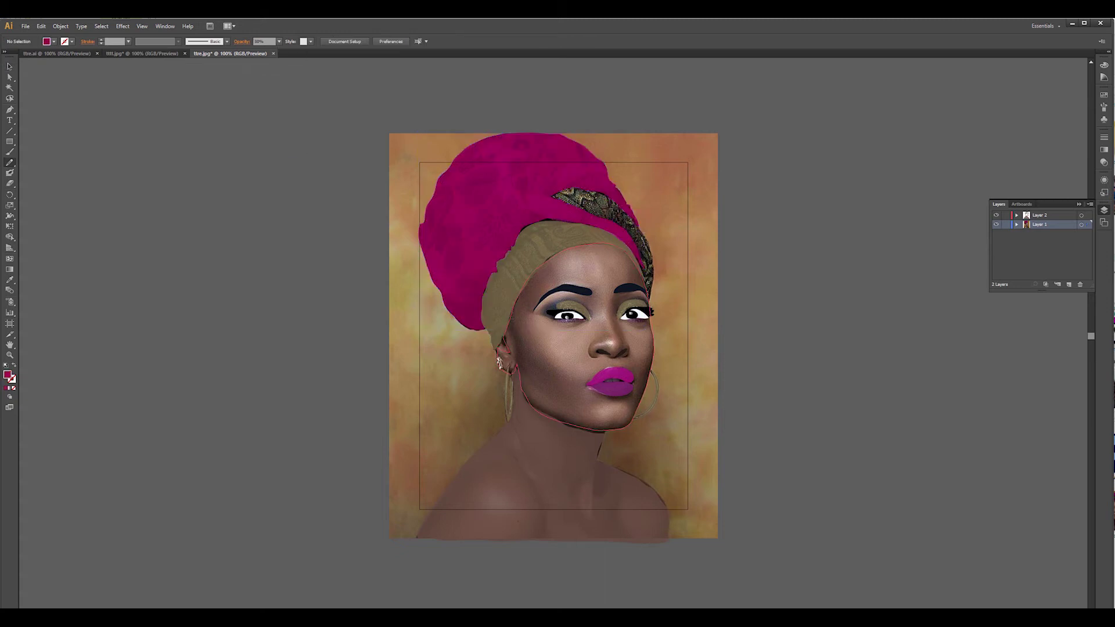
Trace the patterned band crossing the headwrap and fill it with the headband's olive colour
mouse_move(553, 195)
left_mouse_down()
mouse_move(610, 197)
mouse_move(649, 255)
left_mouse_up()
key("i")
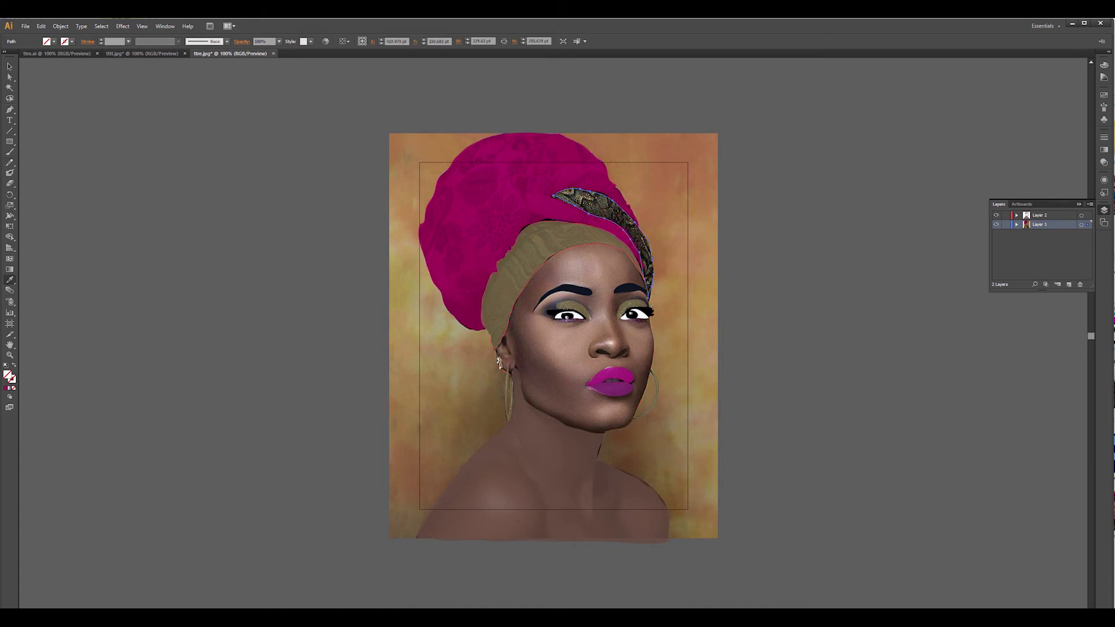
left_click(526, 255)
key("ctrl+shift+a")
key("n")
left_click(609, 210, "ctrl")
mouse_move(556, 199)
left_mouse_down()
mouse_move(566, 189)
mouse_move(608, 197)
mouse_move(626, 212)
left_mouse_up()
left_click(549, 235, "ctrl")
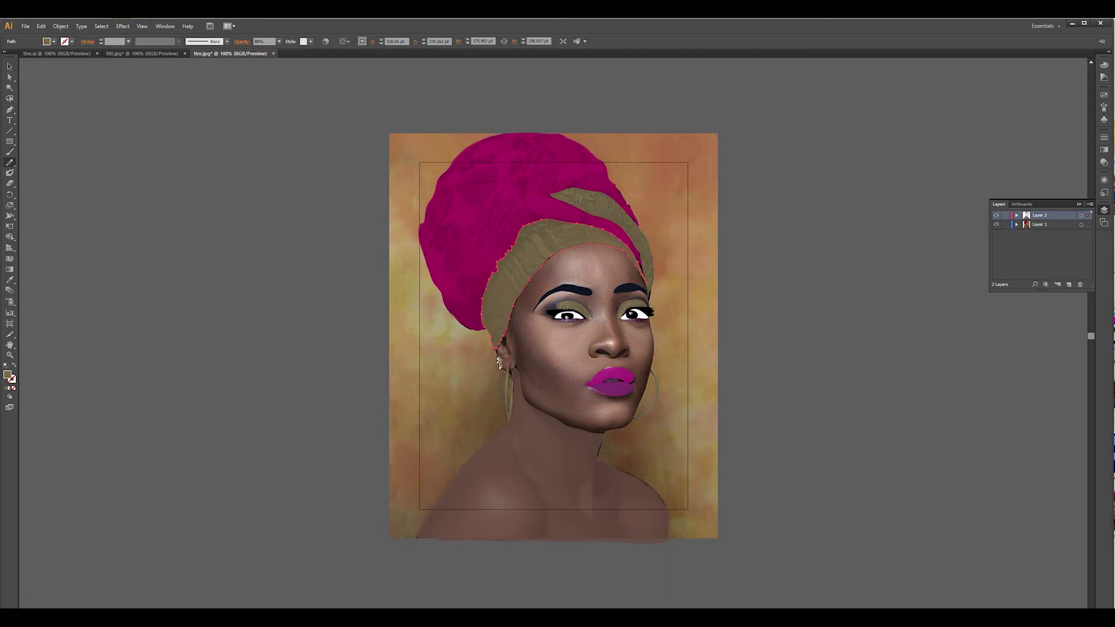
key("ctrl+shift+a")
Trace a small contour on the left side of the nose, remove its stroke and pick a fill colour
left_click_drag(590, 345, 591, 347)
left_click(72, 42)
left_click(14, 58)
double_click(7, 374)
left_click(846, 271)
left_click(72, 41)
left_click(7, 59)
double_click(7, 374)
left_click(674, 378)
left_click(846, 271)
Set the upper lip shape's opacity to 100%
key("v")
left_click(610, 377)
left_click(278, 41)
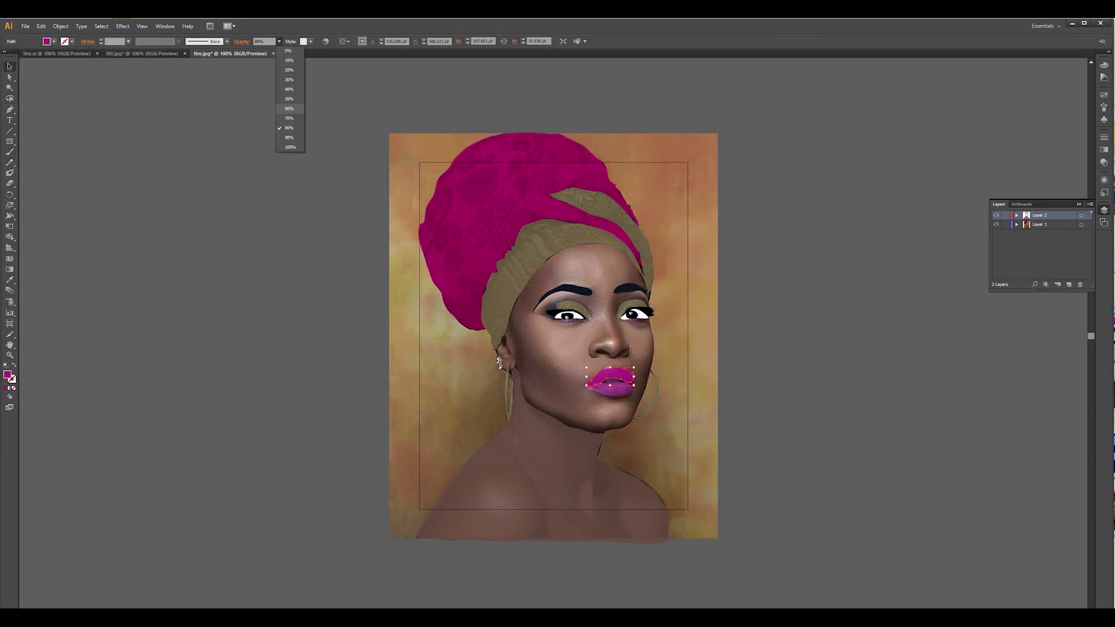
left_click(289, 147)
Try to recolour the shadow under the jaw with the skin tone sampled from the neck
double_click(525, 400)
left_click(813, 377)
left_click(525, 400)
key("Escape")
key("i")
left_click(545, 459)
key("v")
Set the face shape's opacity to 80% and hide the neck and shoulders shape with 0% opacity
left_click(613, 374)
left_click(278, 41)
left_click(278, 41)
left_click(279, 42)
left_click(289, 131)
double_click(643, 329)
right_click(643, 329)
mouse_move(693, 462)
key("Escape")
key("Escape")
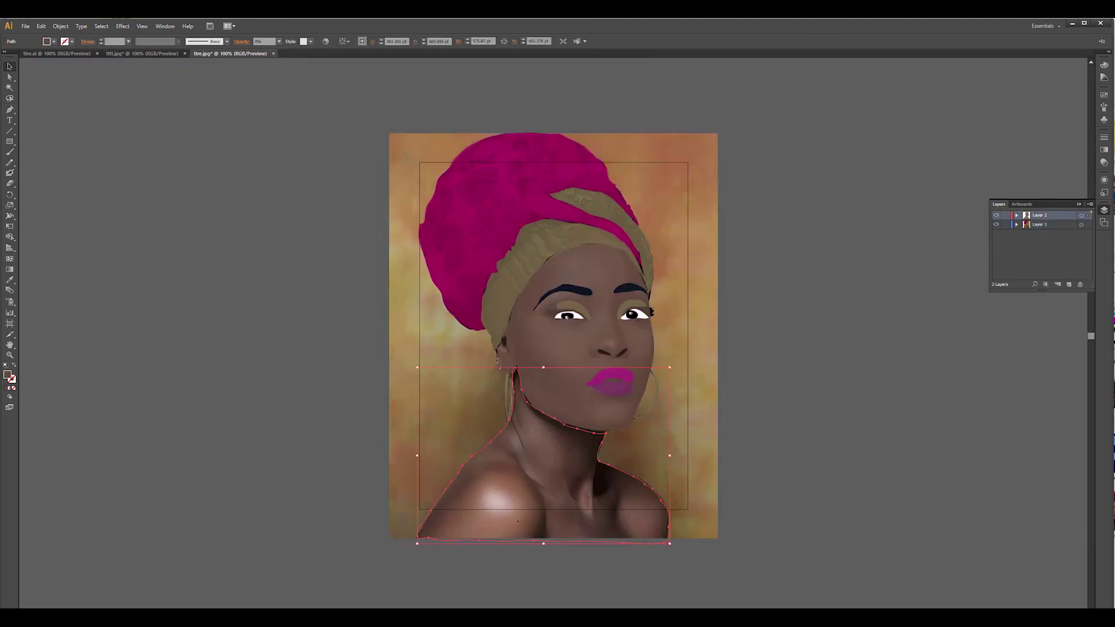
Trace the dark shadow where the neck meets the right shoulder with the Pencil tool
key("n")
left_click_drag(598, 463, 617, 520)
key("b")
key("Delete")
Try to trace and fill the small armpit shadow on the photo's layer
left_click(1039, 225)
key("i")
left_click(614, 467)
key("ctrl+z")
key("ctrl+z")
key("ctrl+z")
key("n")
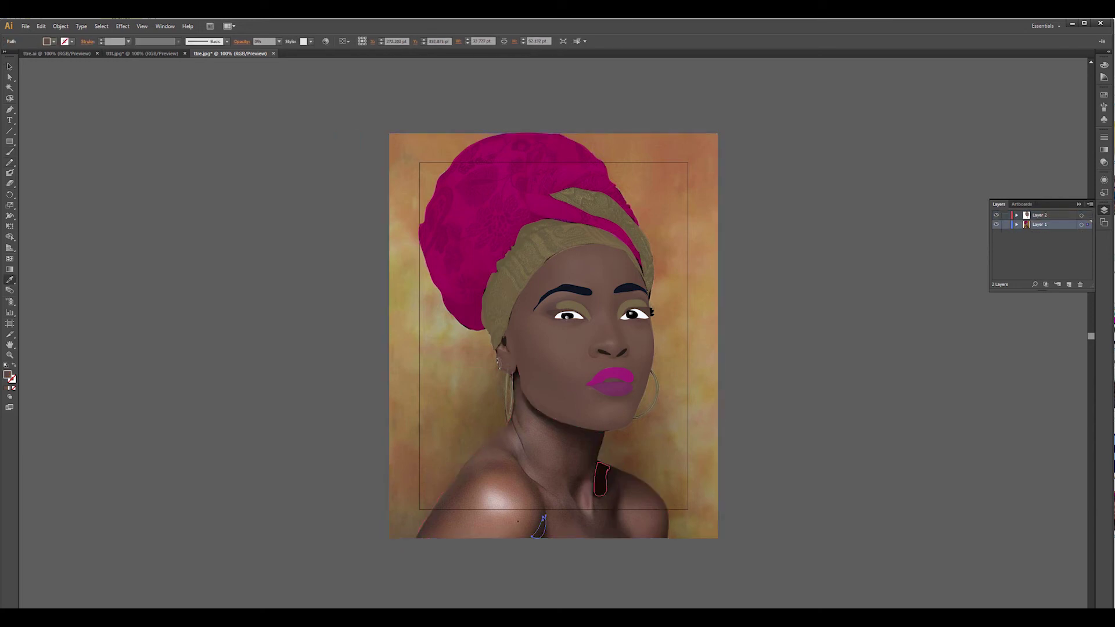
Try to change the stacking order of the neck and shoulders shape relative to the traced shadow
key("v")
double_click(544, 518)
key("Escape")
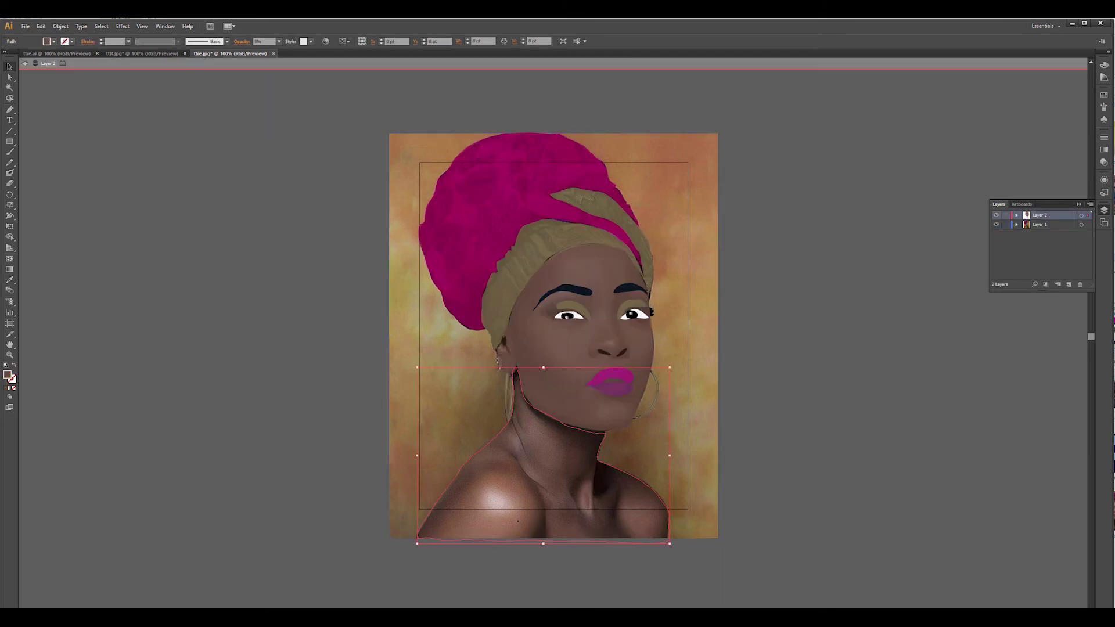
left_click(544, 518)
double_click(597, 486)
right_click(597, 487)
left_click(728, 477)
right_click(629, 496)
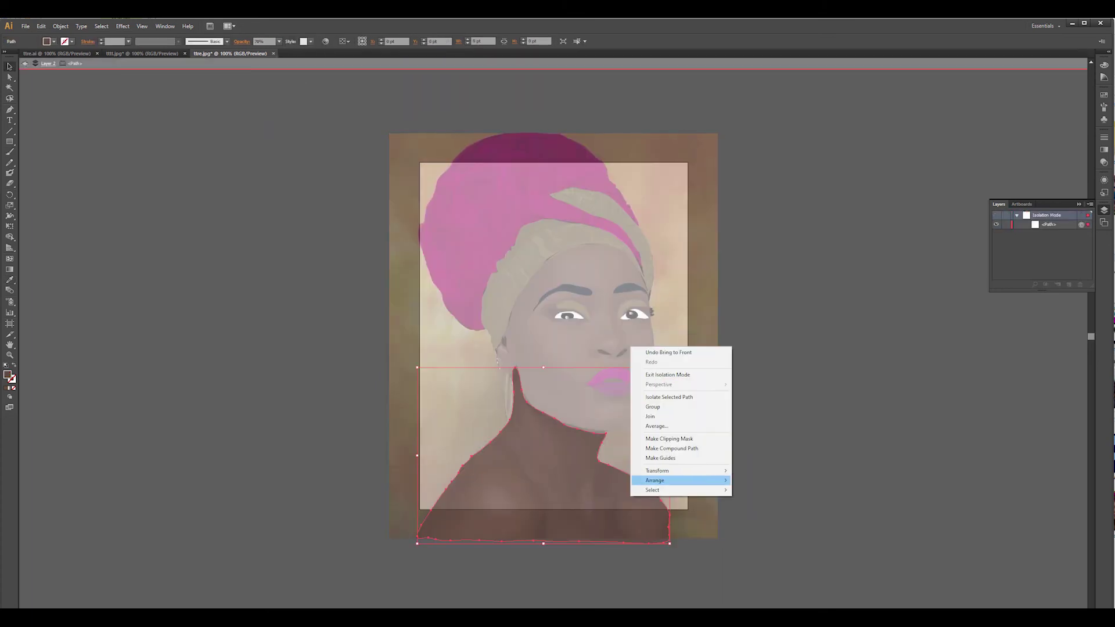
key("Escape")
right_click(641, 480)
left_click(279, 41)
double_click(685, 372)
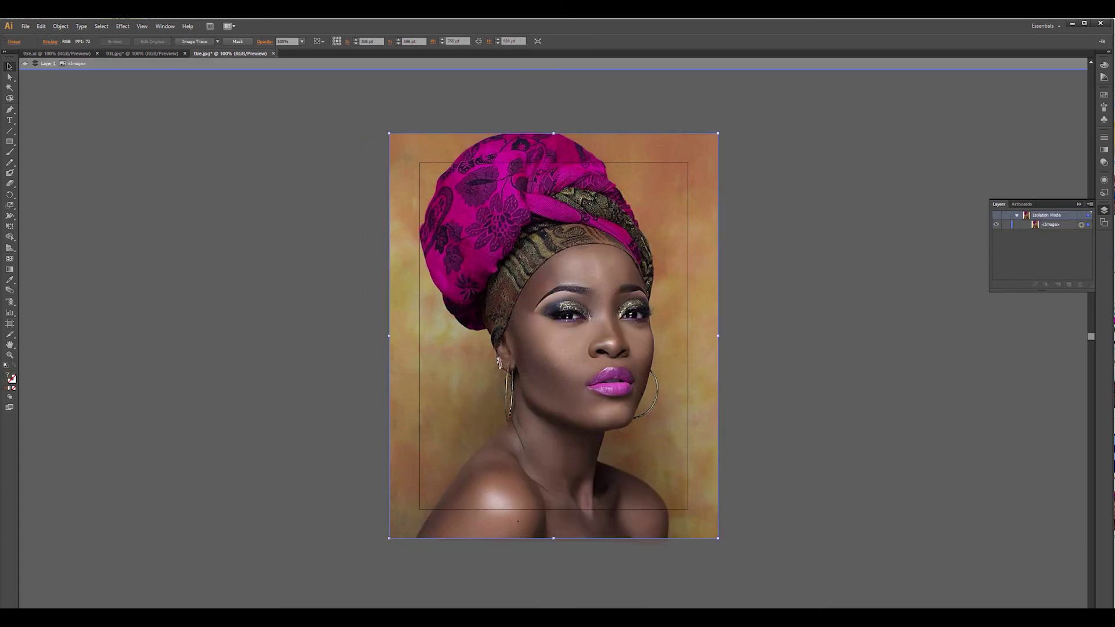
key("Escape")
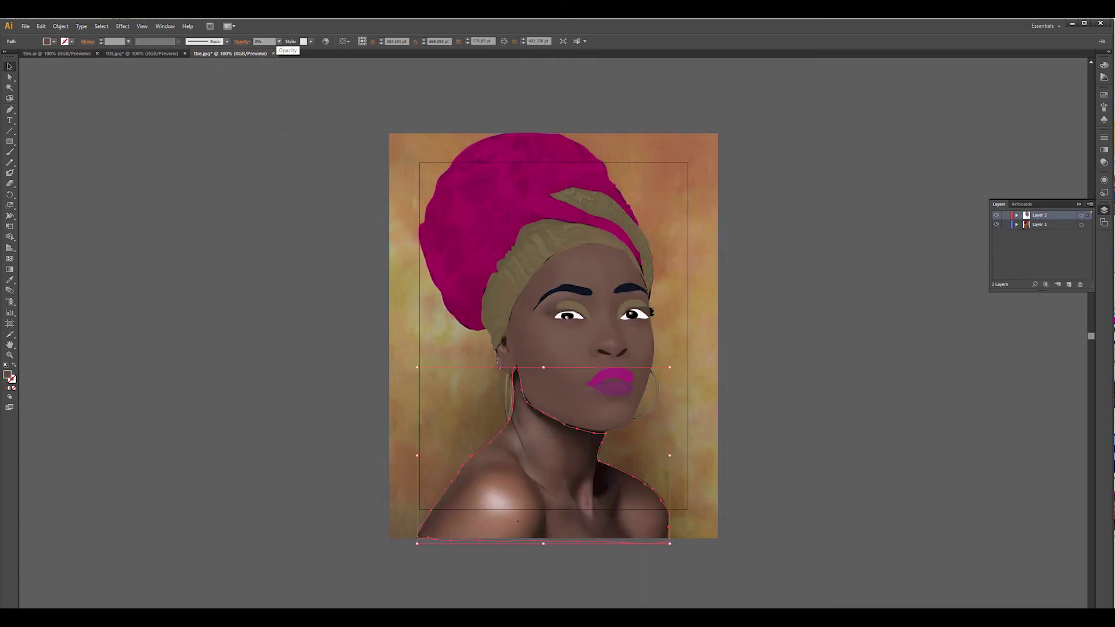
Fill the shadow shape between the neck and the right shoulder with a near-black brown
left_click(602, 479)
double_click(7, 375)
left_click(742, 367)
left_click(847, 272)
Bring the neck shadow in front of the neck and shoulders shape
right_click(604, 478)
key("Escape")
right_click(600, 468)
mouse_move(624, 592)
left_click(730, 592)
right_click(631, 480)
mouse_move(657, 603)
left_click(761, 591)
Send the face shape backward in the stacking order and undo the last unwanted change
left_click(649, 328)
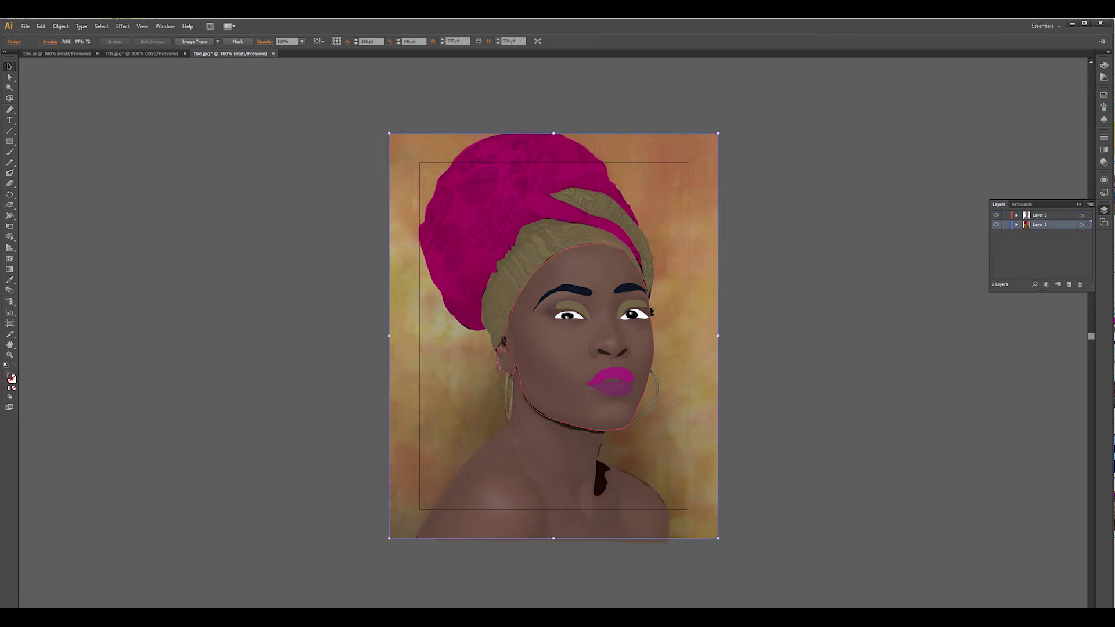
right_click(649, 329)
mouse_move(674, 453)
left_click(778, 482)
right_click(644, 336)
right_click(642, 398)
mouse_move(685, 518)
left_click(772, 540)
key("n")
key("ctrl+z")
Set the upper lip shape's opacity to 60%
left_click(611, 376)
left_click(279, 41)
left_click(288, 109)
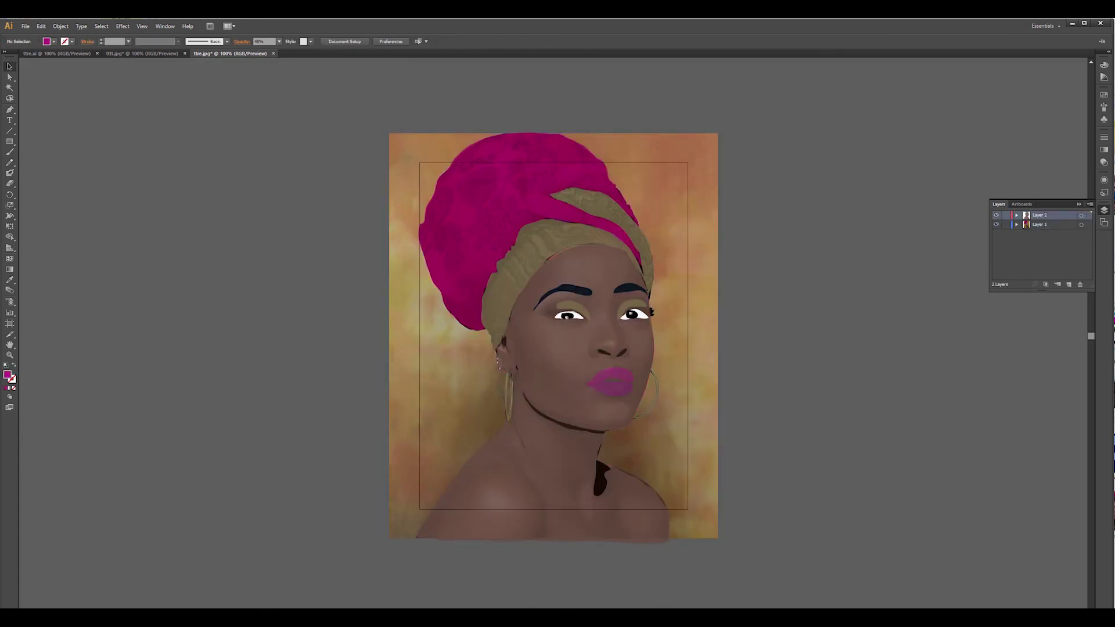
Try 60% opacity on the face shape, check the layer's visibility, and set the face's opacity to 0%
left_click(557, 360)
left_click(278, 42)
left_click(288, 108)
left_click(996, 215)
key("n")
left_click(995, 216)
left_click(558, 360)
left_click(279, 41)
left_click(288, 53)
Try to trace the left cheek's shading and fill it with the dark neck shadow colour at 80% opacity
key("v")
key("n")
left_click_drag(522, 309, 564, 386)
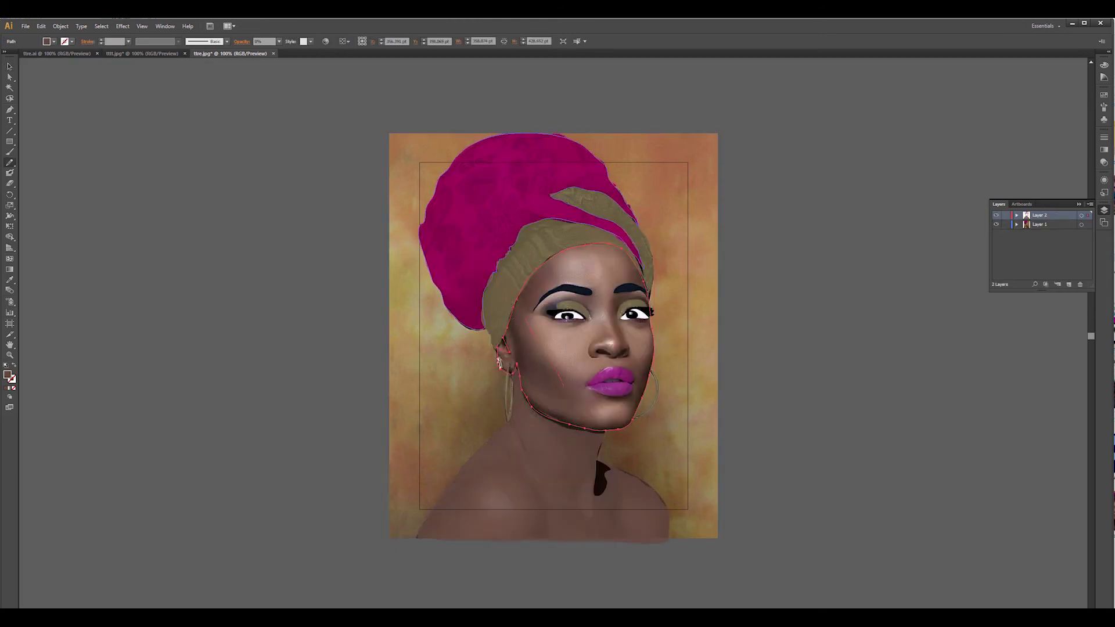
key("i")
left_click(600, 477)
key("v")
left_click(278, 41)
left_click(289, 127)
key("Delete")
double_click(572, 372)
key("Escape")
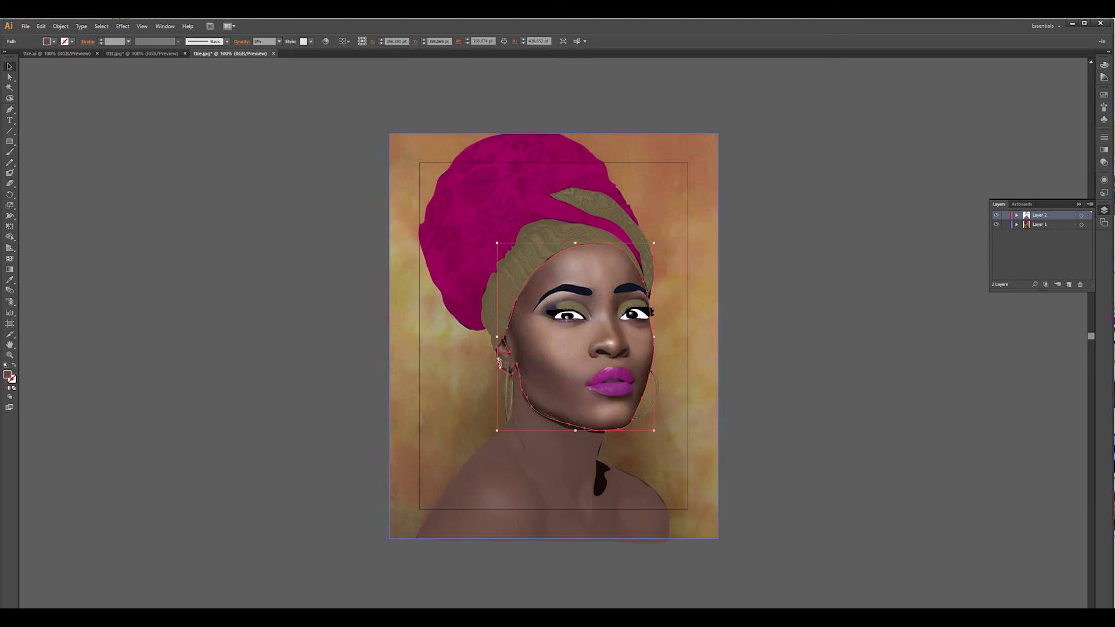
Redraw the left cheek shading as a brown shape and undo it
key("n")
mouse_move(530, 316)
left_mouse_down()
mouse_move(554, 366)
mouse_move(525, 316)
left_mouse_up()
key("v")
key("ctrl+shift+a")
left_click(476, 394)
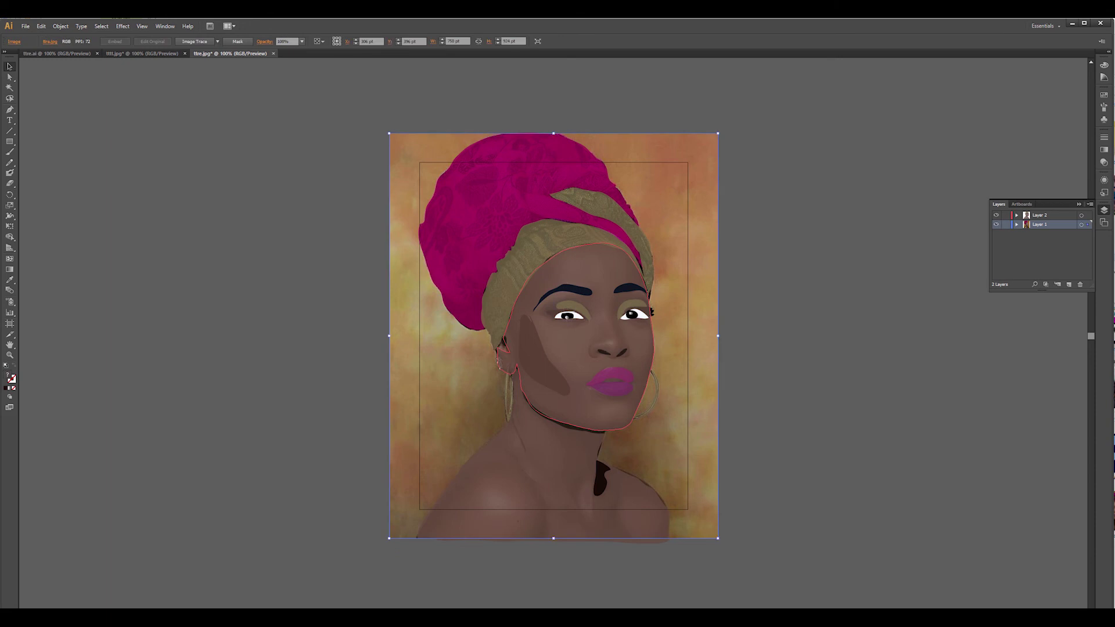
key("ctrl+z")
key("ctrl+z")
key("ctrl+z")
key("ctrl+z")
key("ctrl+z")
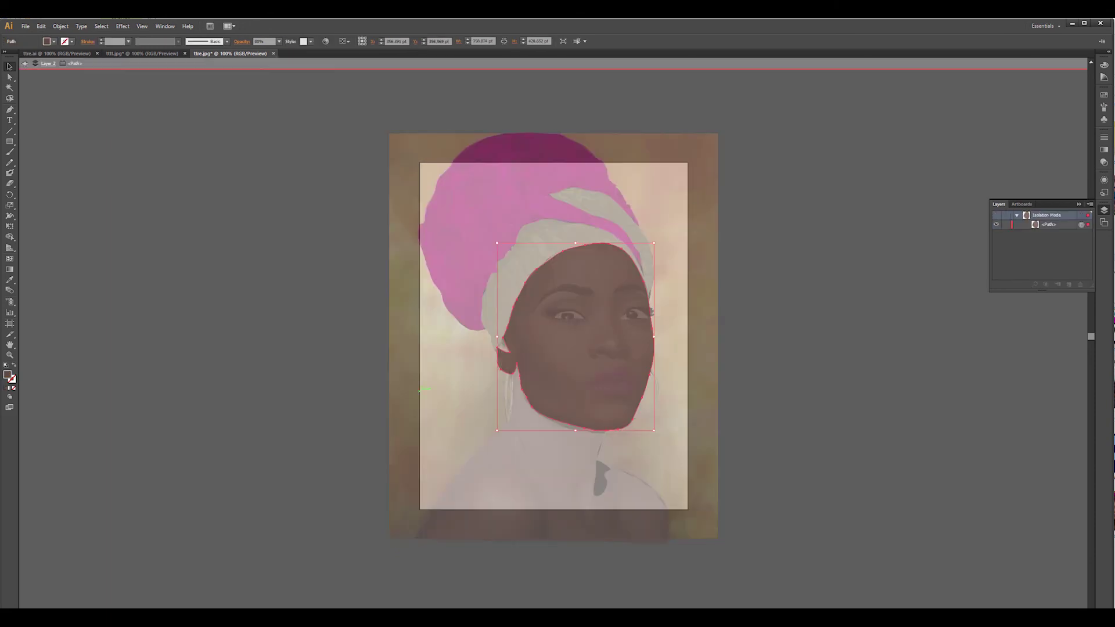
Trace the contour of the nose's right side with the Pencil tool
key("n")
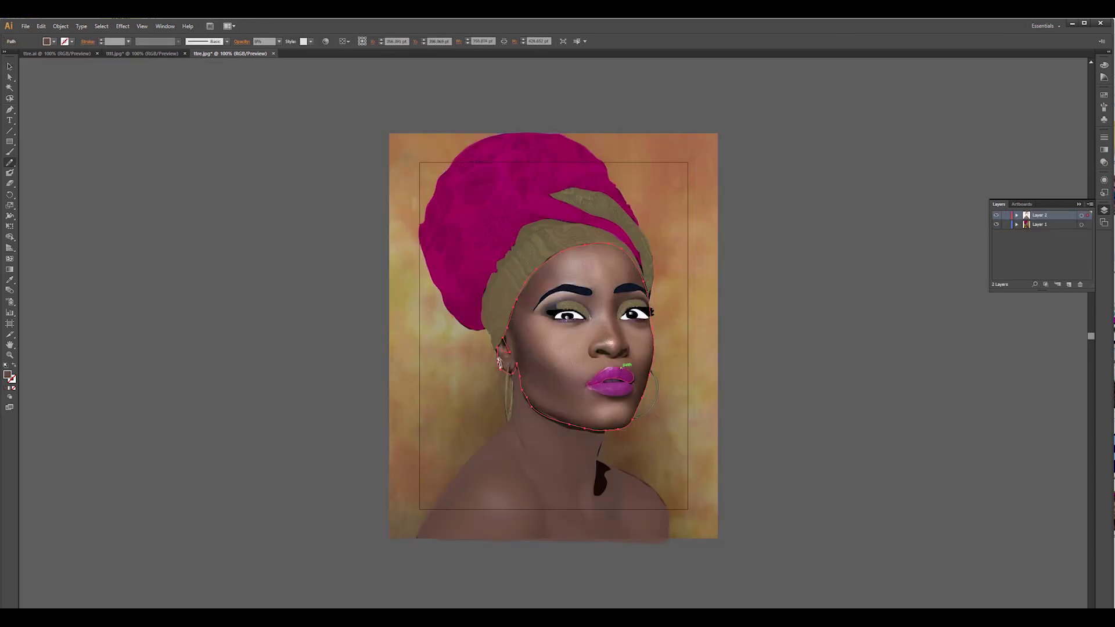
left_click(128, 42)
left_click(138, 51)
left_click(141, 54)
left_click(230, 53)
key("v")
key("n")
left_click_drag(625, 355, 623, 345)
Show the face shape at 80% opacity to check the nose tracing and return it to 0%
key("v")
left_click(572, 354)
left_click(278, 42)
left_click(289, 129)
left_click(325, 209)
left_click(526, 391)
left_click(279, 41)
left_click(288, 50)
left_click(409, 180)
Trace the nostril line under the nose with the Pencil tool and choose a stroke weight for it
key("n")
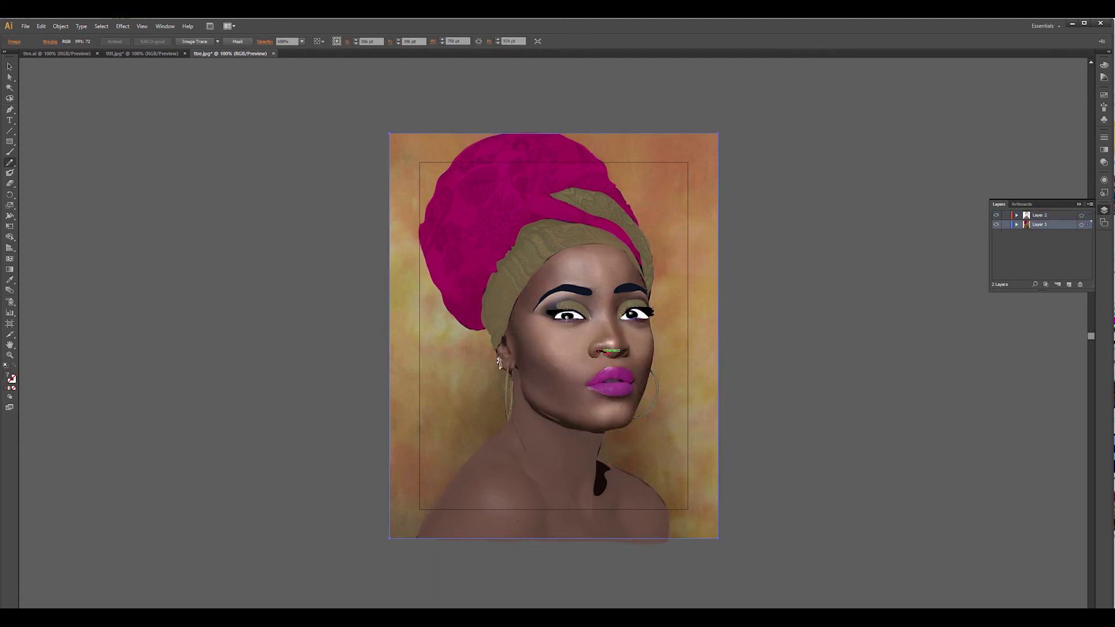
left_click_drag(598, 352, 618, 351)
left_click(128, 41)
left_click(138, 83)
key("v")
Trace the lower lash line beneath the left eye as a black-filled shape
left_click(409, 180)
key("n")
key("v")
key("n")
key("v")
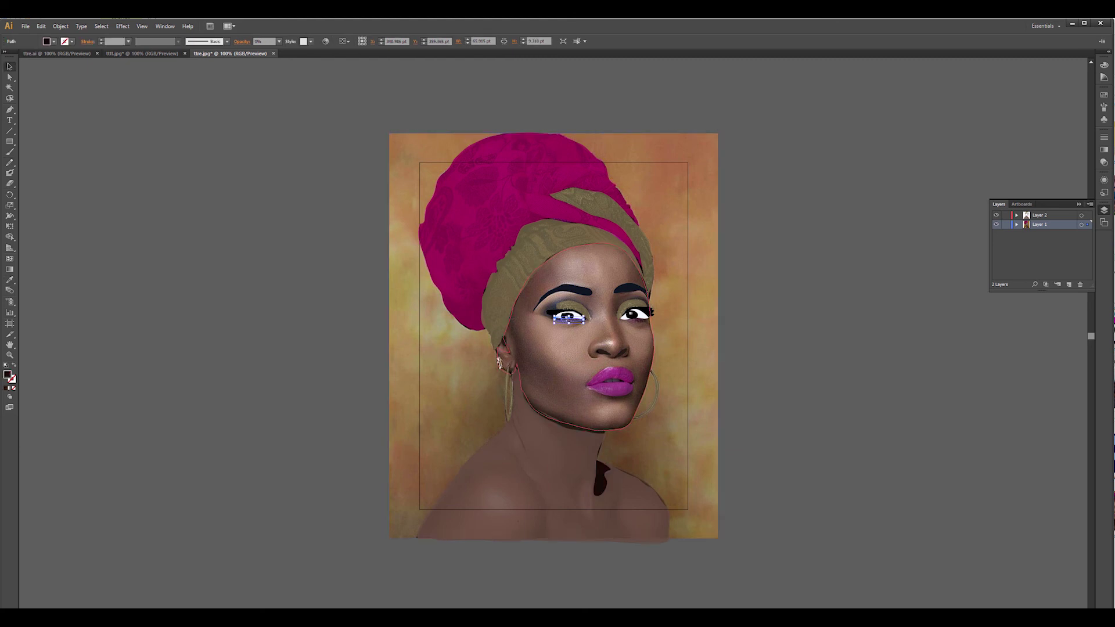
Trace the small dark gap between the headwrap and the top of the ear with the Pencil tool
left_click(526, 400)
left_click(761, 348)
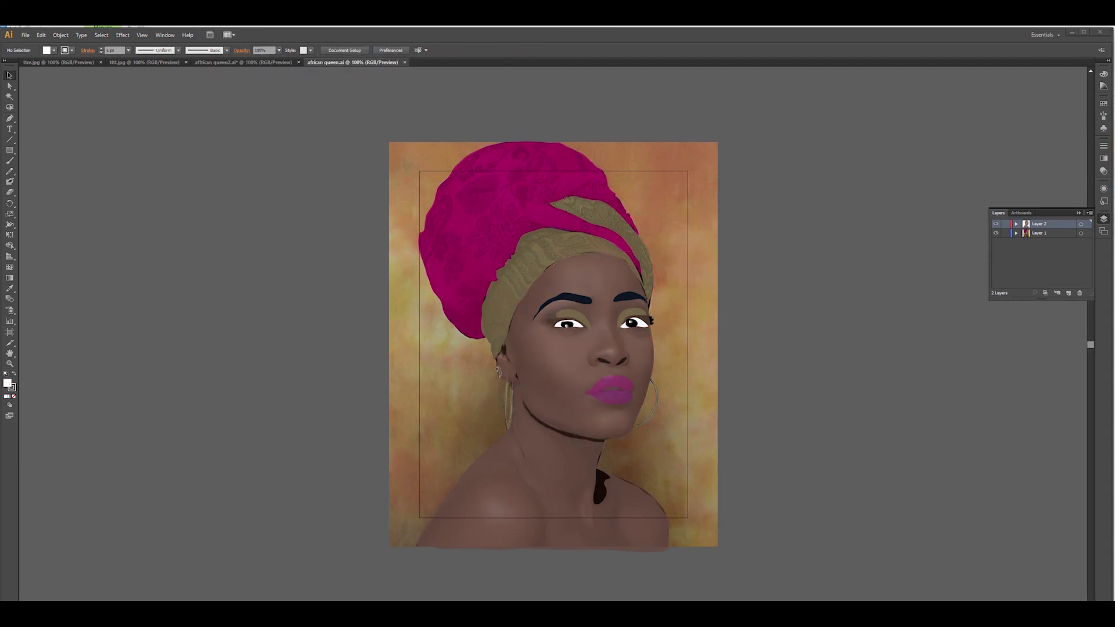
key("ctrl+equal")
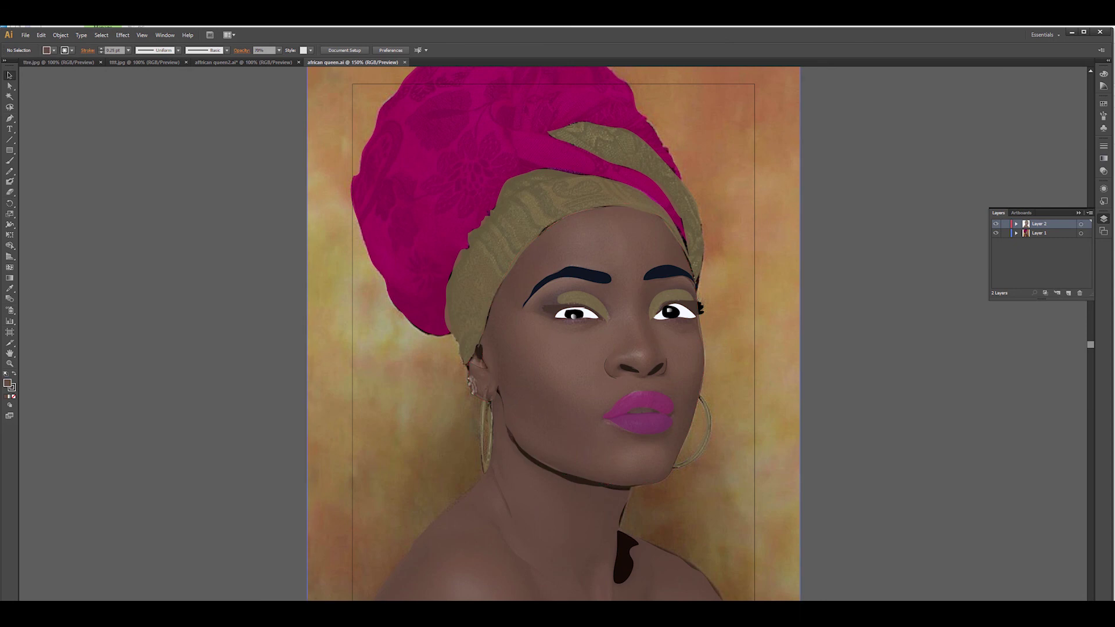
left_click(486, 355)
key("n")
left_click_drag(477, 348, 486, 367)
key("v")
left_click(479, 352)
double_click(482, 355)
double_click(436, 378)
Hide Layer 2 to compare the tracing with the original photo and show it again
left_click(996, 224)
left_click(996, 225)
key("n")
left_click(995, 224)
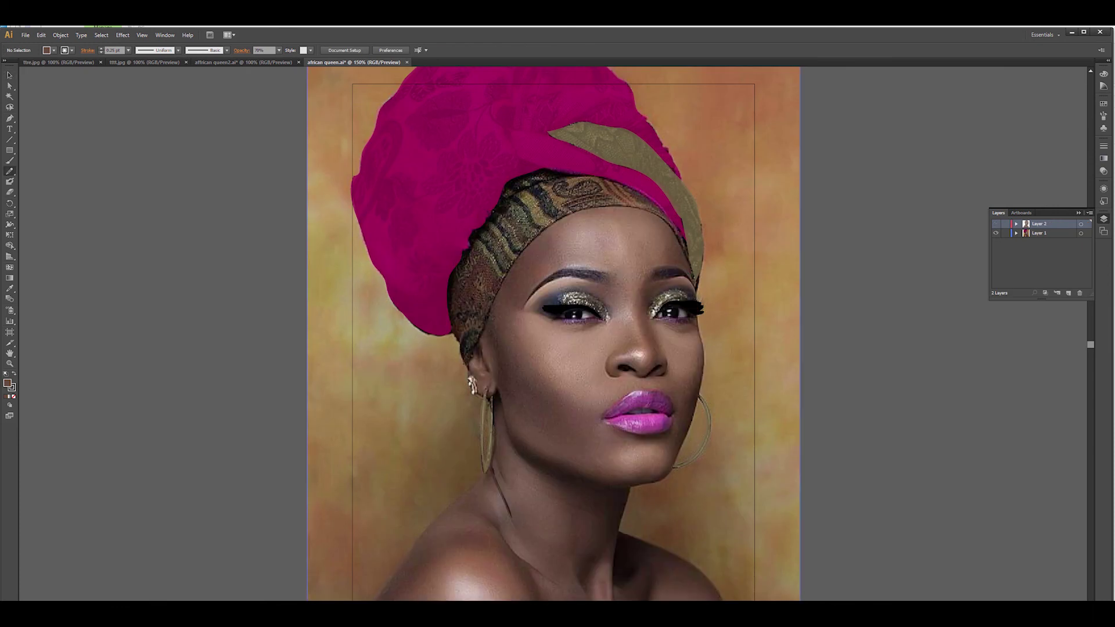
left_click(996, 224)
Set the face shape's opacity to 0% to reveal the photo's facial features for tracing
key("v")
left_click(553, 383)
left_click(279, 50)
left_click(266, 59)
key("n")
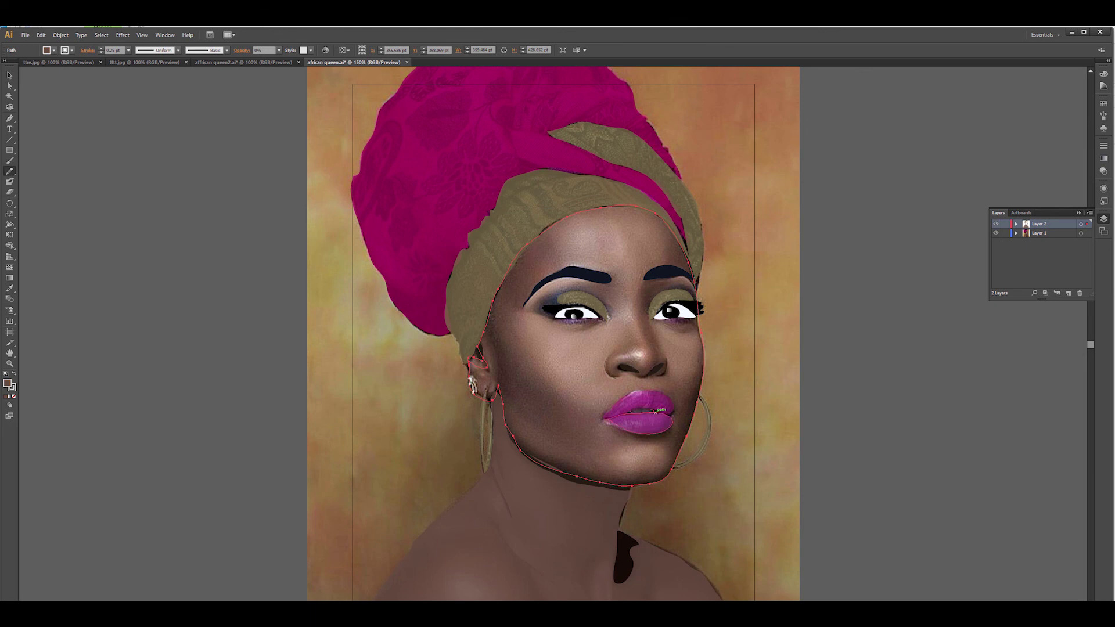
Trace the teeth opening between the lips with the Pencil tool, fill it white and set its opacity to 0%
left_click_drag(655, 411, 654, 414)
double_click(8, 382)
key("Return")
key("v")
left_click(279, 51)
left_click(266, 59)
left_click(836, 415)
key("n")
key("v")
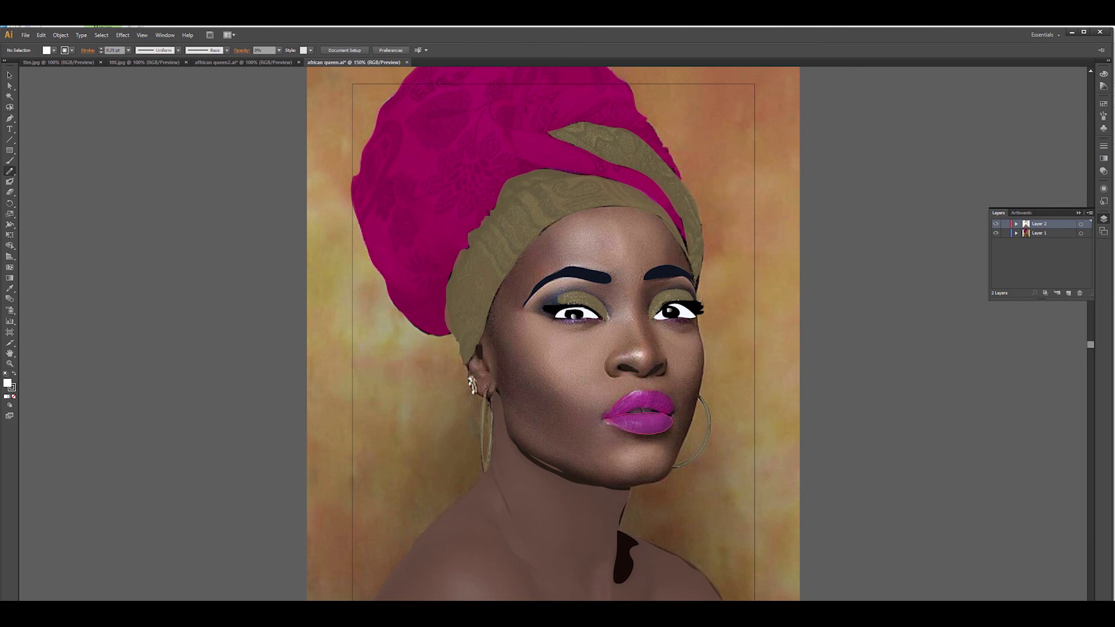
Add thin separation lines to the teeth between the lips and restore the opacity of the face shape
left_click(641, 411)
double_click(641, 411)
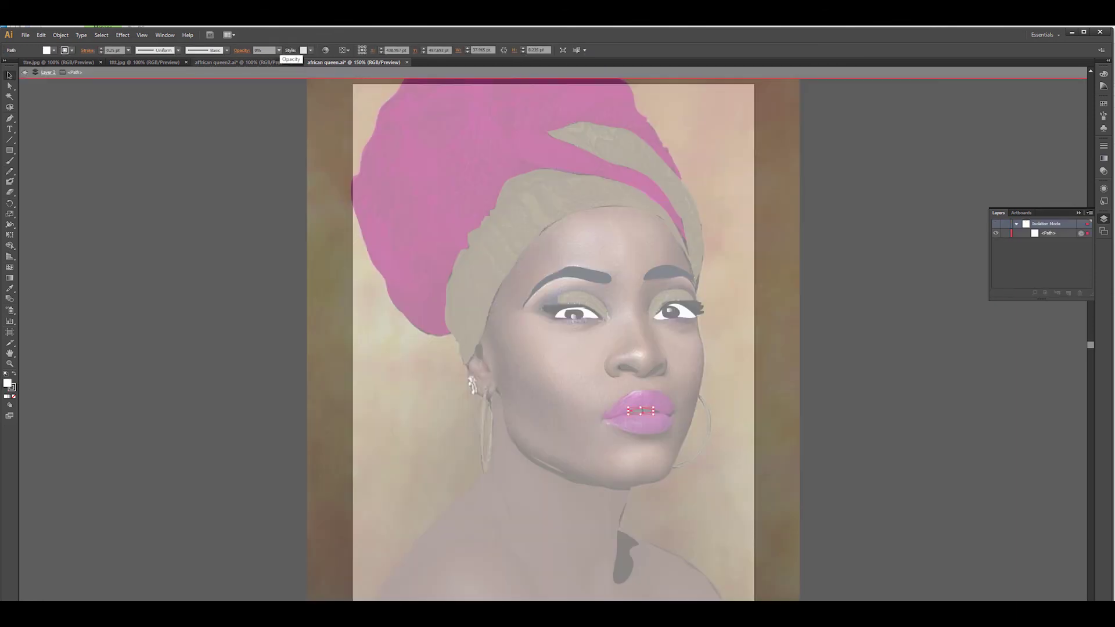
right_click(641, 411)
left_click(696, 548)
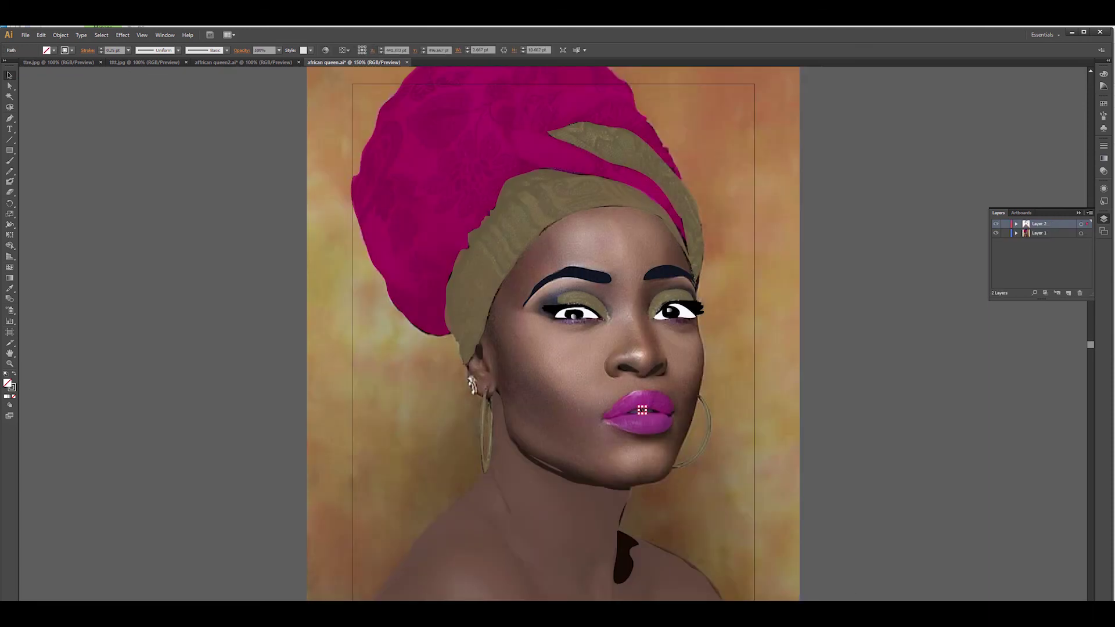
key("ctrl+Tab")
key("ctrl+shift+Tab")
left_click(641, 411)
key("ctrl+shift+a")
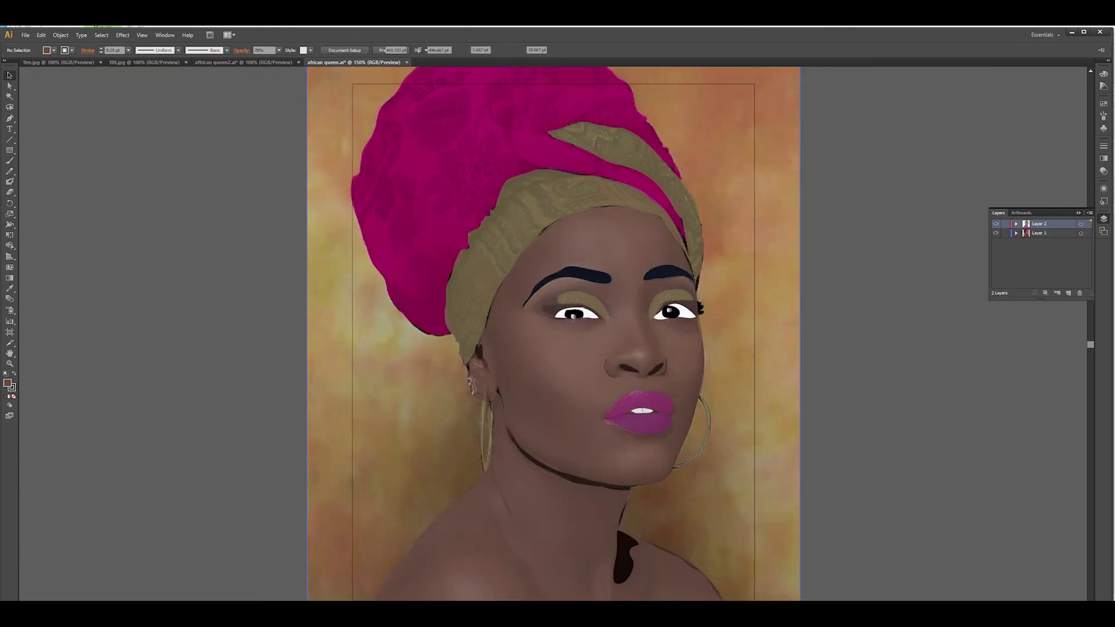
Isolate the white teeth shape and refine its outline between the lips with the Pencil tool
key("ctrl+1")
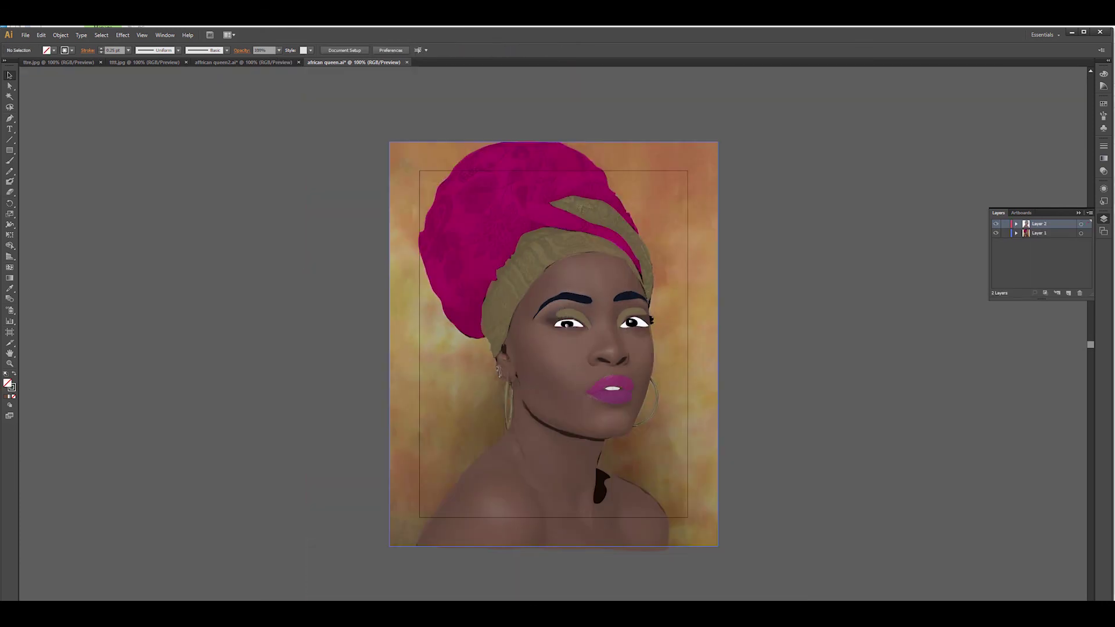
key("ctrl+equal")
key("ctrl+equal")
double_click(671, 432)
key("n")
key("v")
key("Escape")
double_click(672, 432)
key("Escape")
double_click(672, 432)
key("n")
key("Escape")
key("ctrl+minus")
key("ctrl+minus")
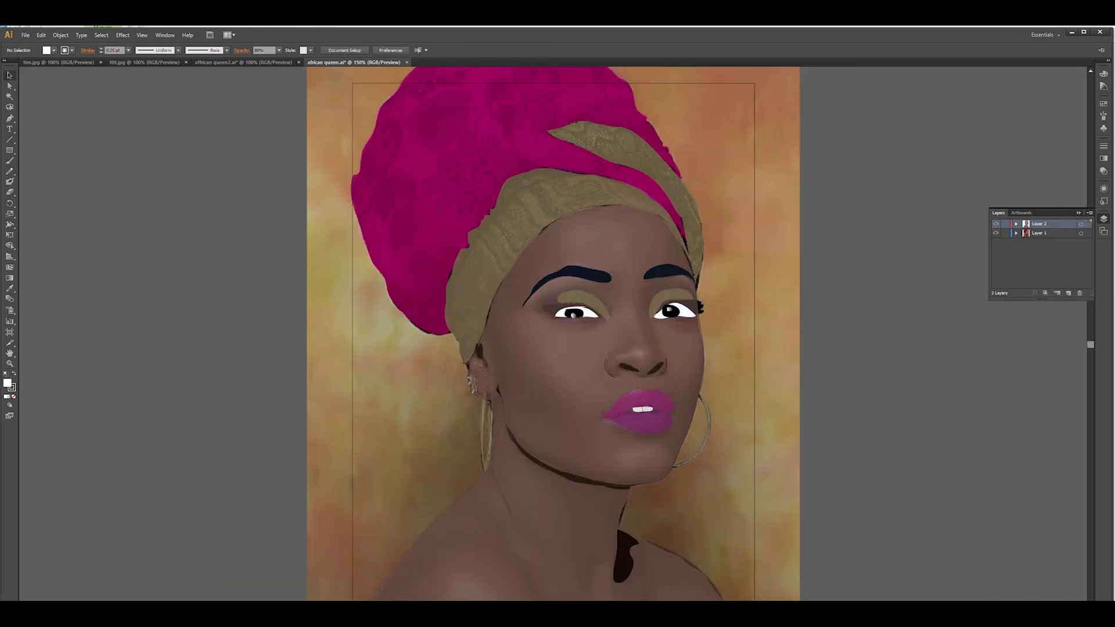
Lower the opacity of the white teeth shape so it blends with the lips
key("v")
double_click(612, 387)
left_click(244, 62)
left_click(353, 62)
left_click(279, 51)
key("Escape")
double_click(613, 387)
key("Escape")
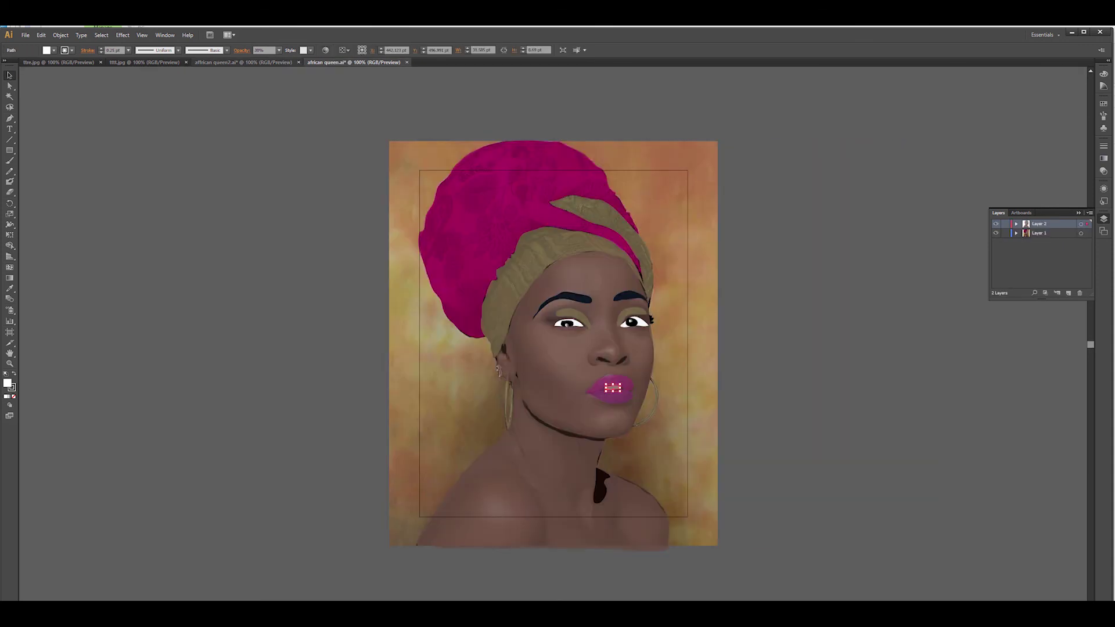
Reshape the teeth outline with the Pencil tool in isolation mode and return to the whole portrait
double_click(613, 388)
key("ctrl+plus")
key("n")
key("v")
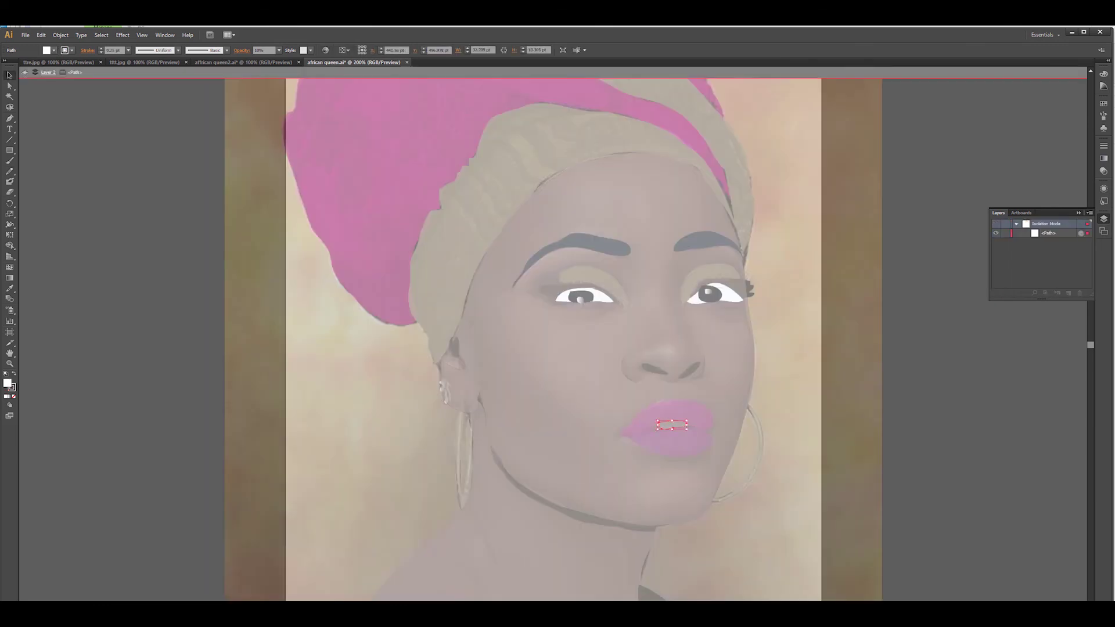
key("Escape")
key("ctrl+minus")
key("ctrl+minus")
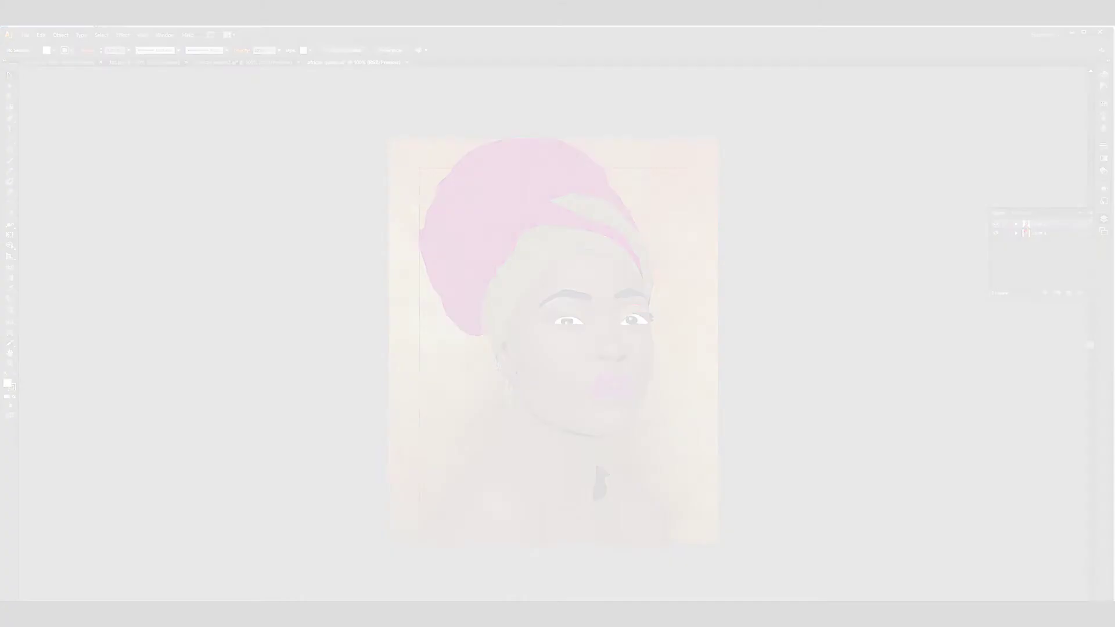